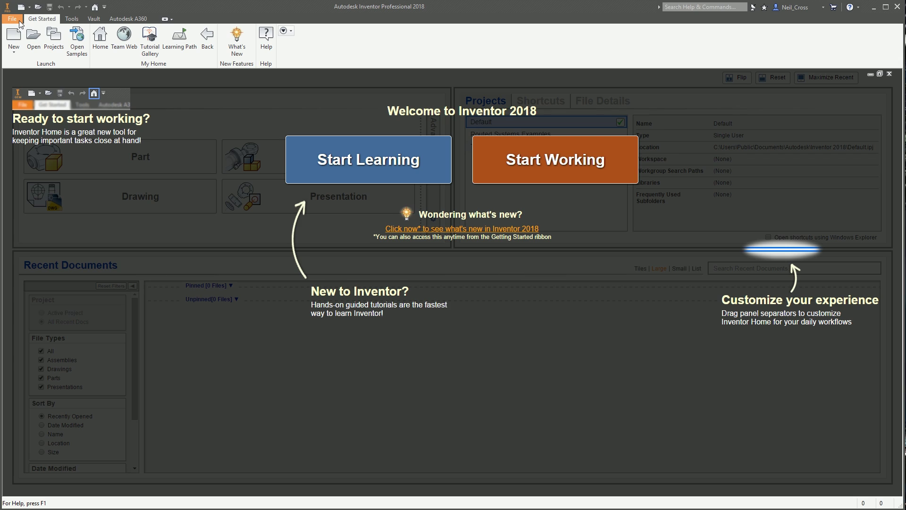
- Open Application Options from the File menu and move the dialog aside
click(18, 21)
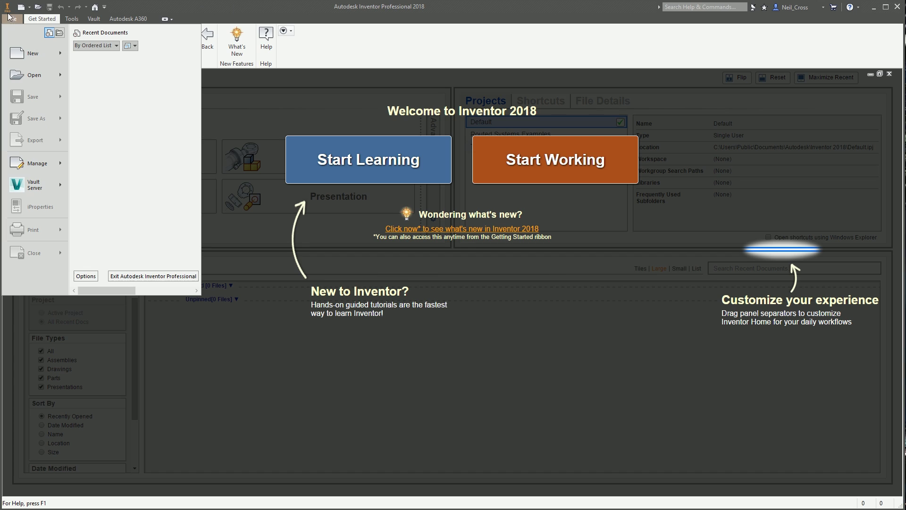
click(86, 276)
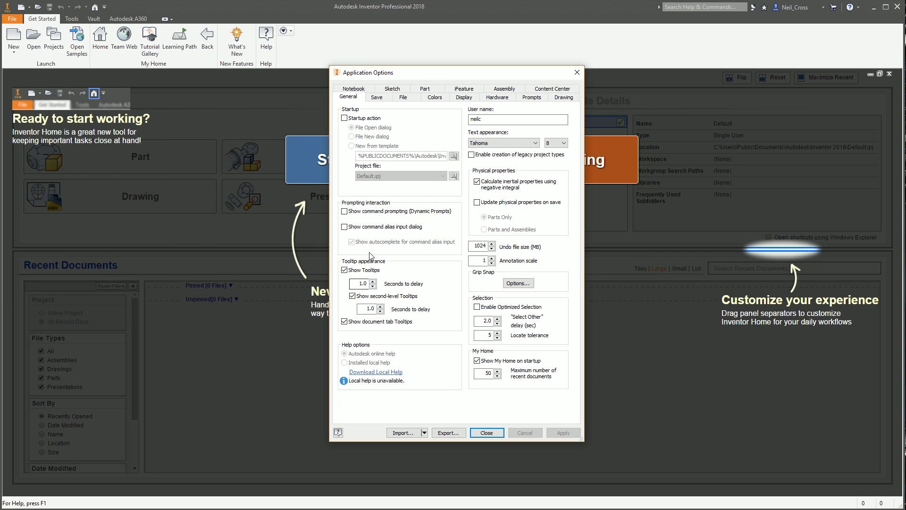
drag(416, 79, 364, 82)
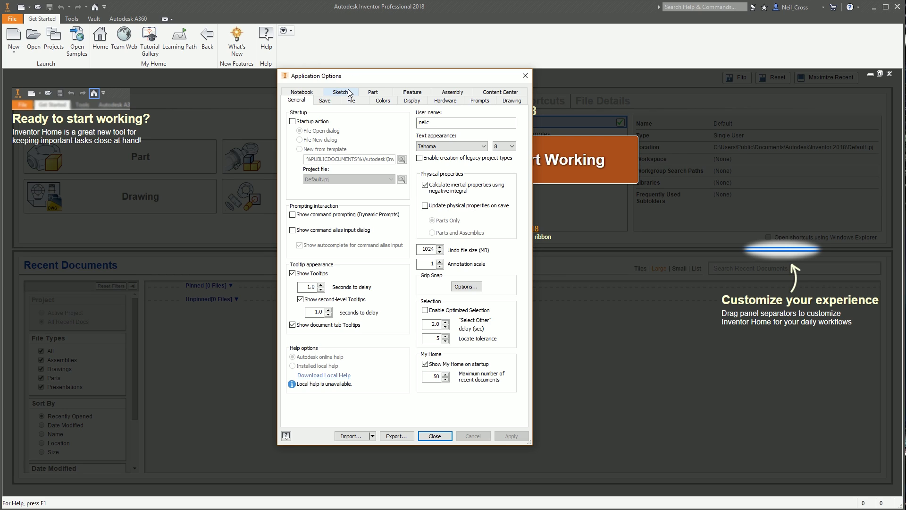
drag(353, 77, 353, 83)
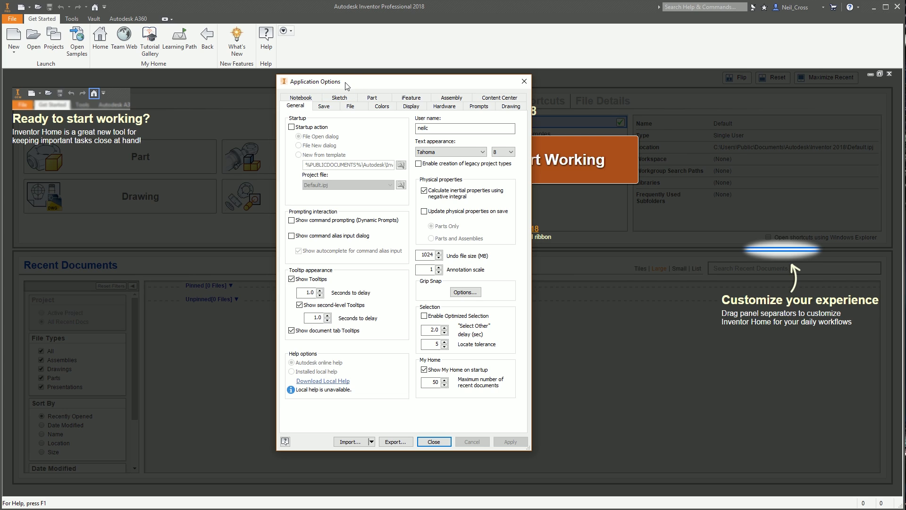
drag(345, 83, 322, 88)
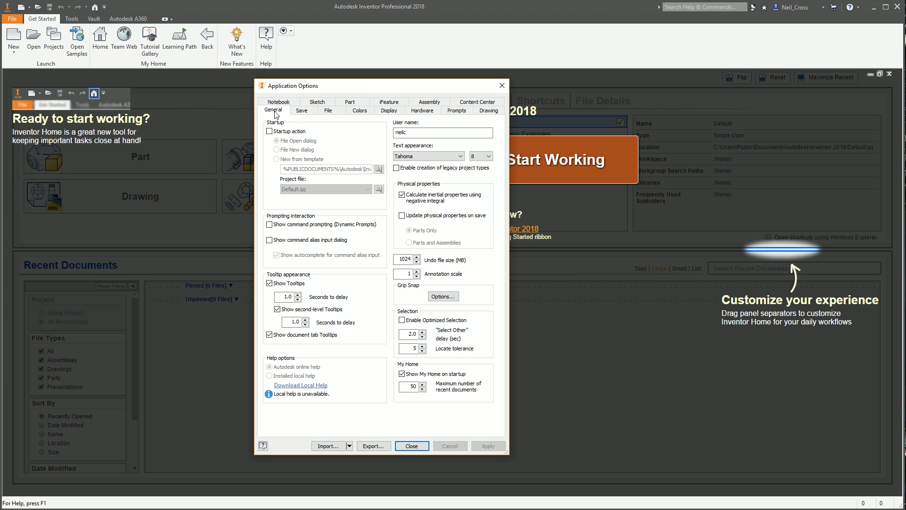
- On the General tab, set Undo file size to 2048 MB and Annotation scale to 1.5
double_click(405, 259)
text(2048)
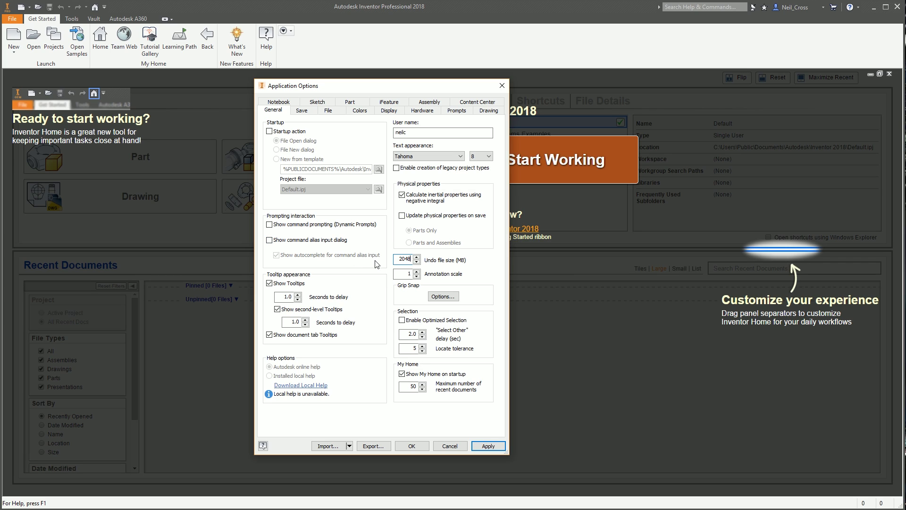
double_click(405, 258)
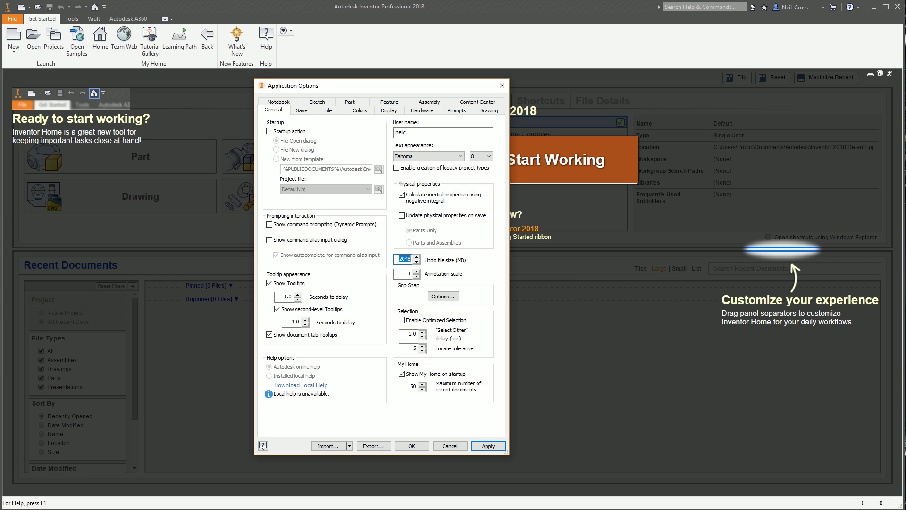
click(400, 259)
key(Tab)
text(1.5)
double_click(402, 274)
- Apply and close the options, then start a new Standard.ipt part with a 2D sketch
click(487, 446)
click(413, 442)
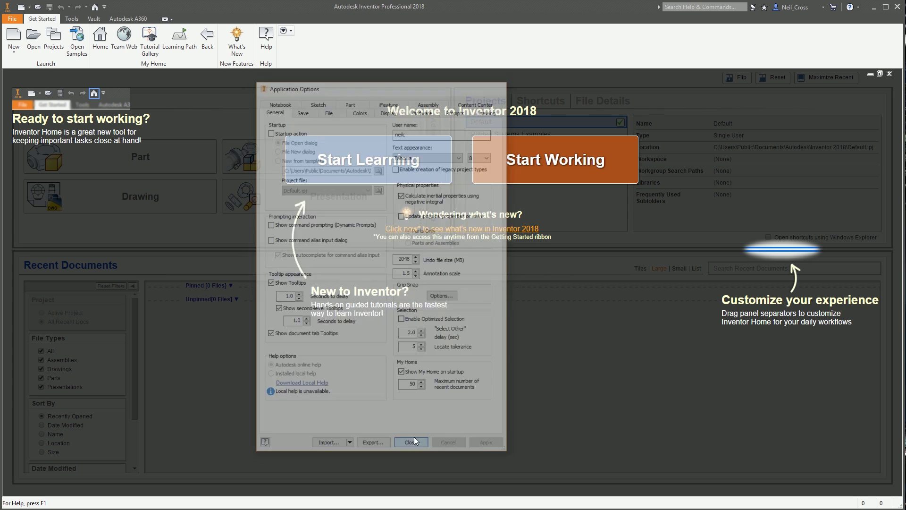
click(13, 37)
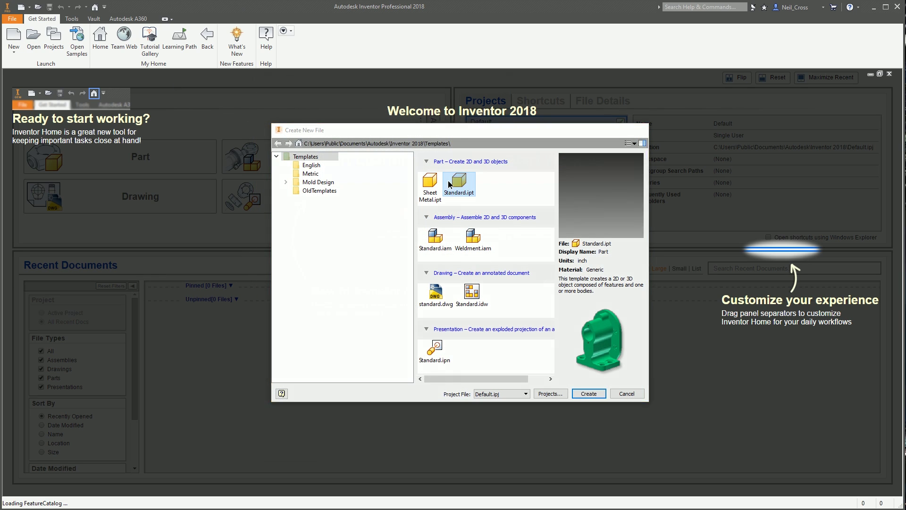
double_click(449, 180)
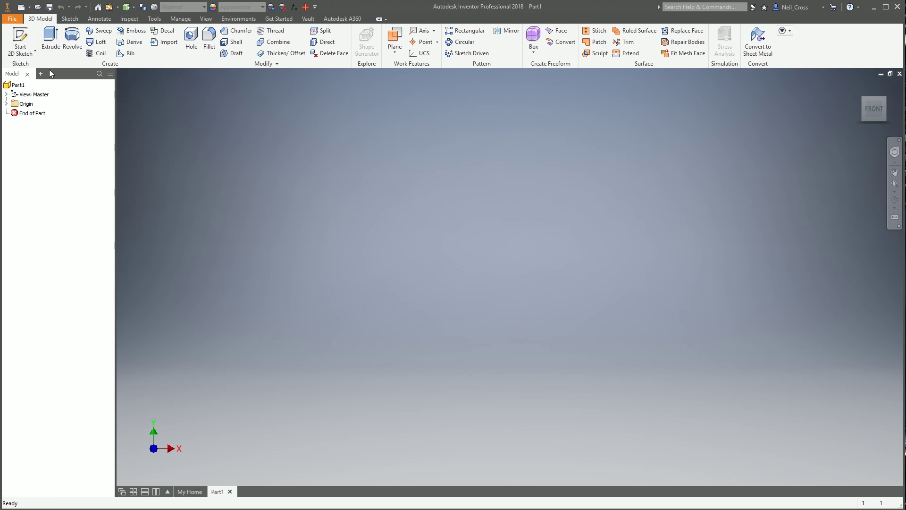
click(24, 44)
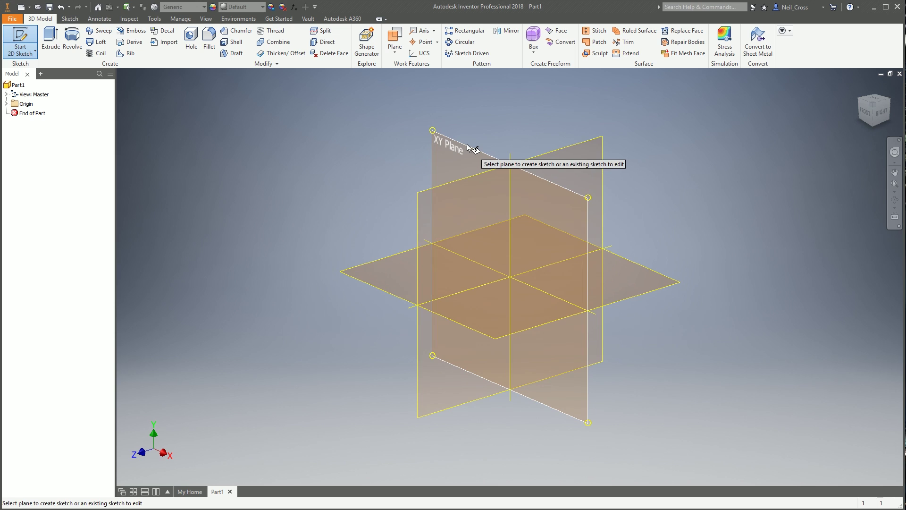
- On the XY plane, draw a circle centred at the sketch origin
click(468, 147)
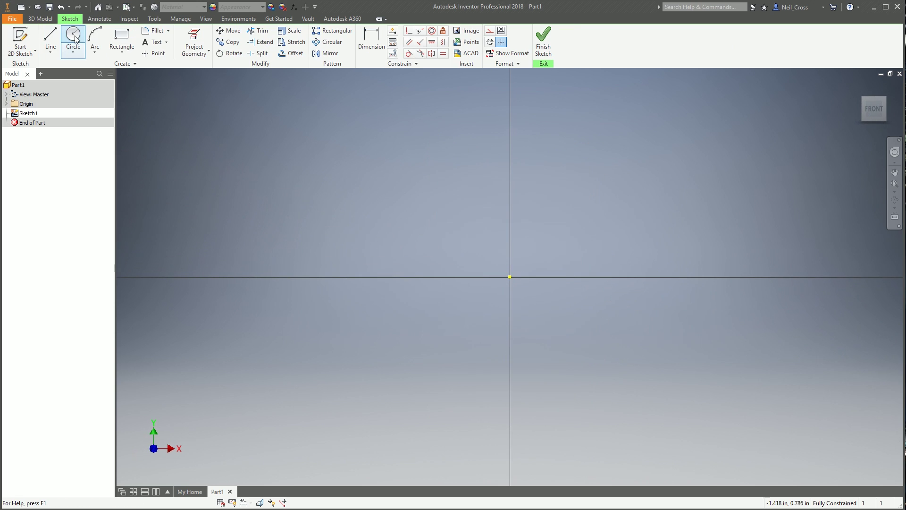
click(74, 39)
click(509, 277)
click(633, 232)
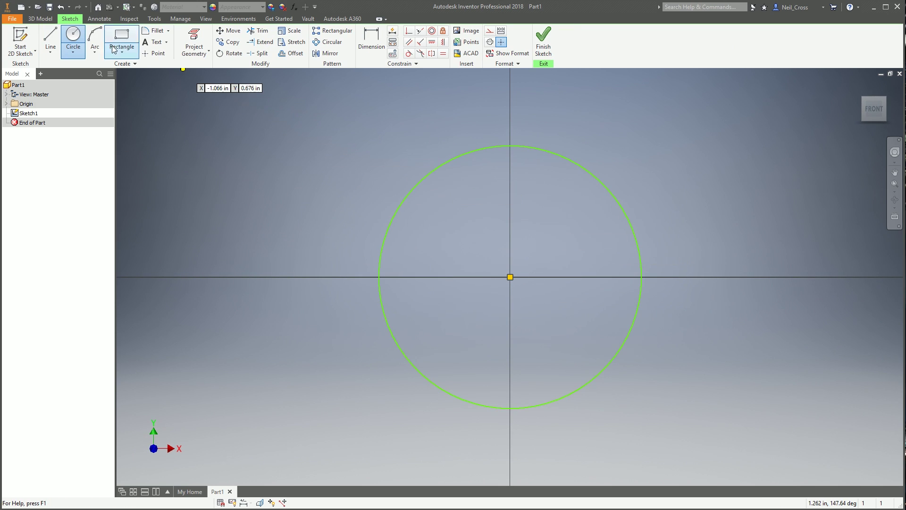
- Add a .856 diameter dimension to the circle
click(371, 40)
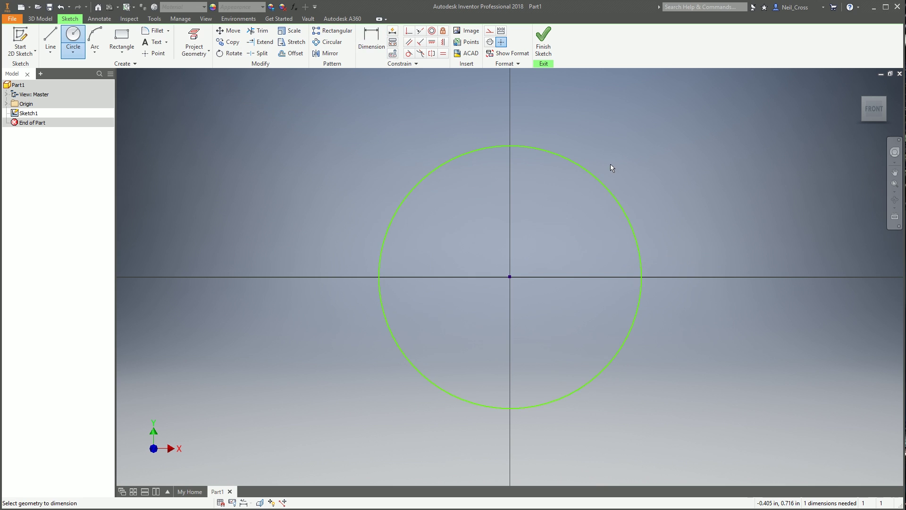
click(599, 180)
click(678, 171)
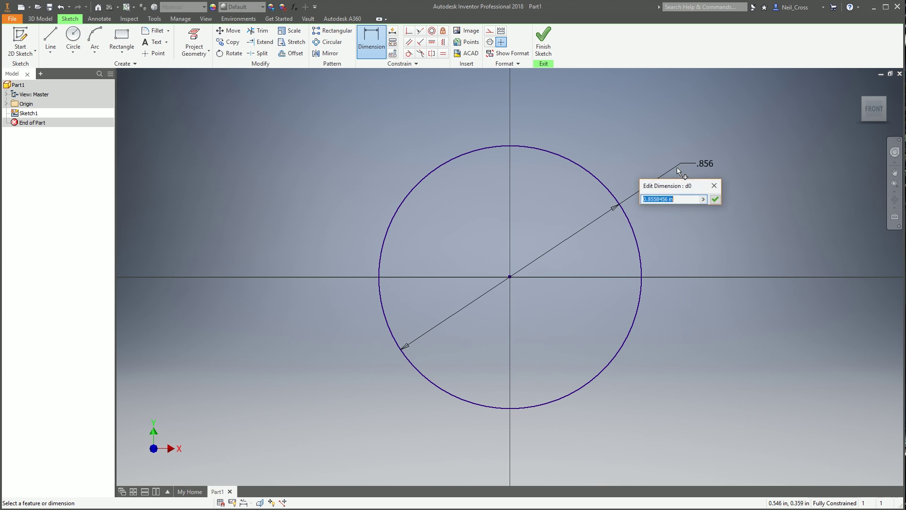
click(715, 199)
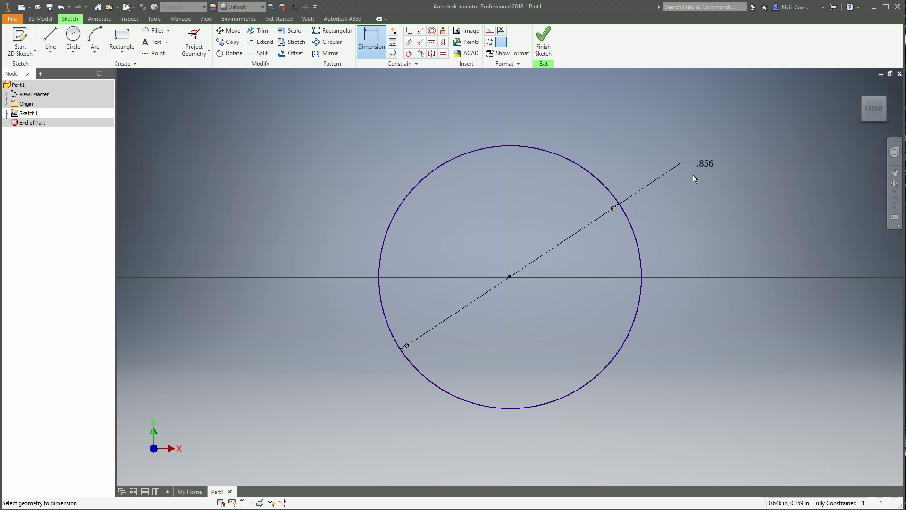
- Reopen Application Options and apply an annotation scale of 1
click(13, 19)
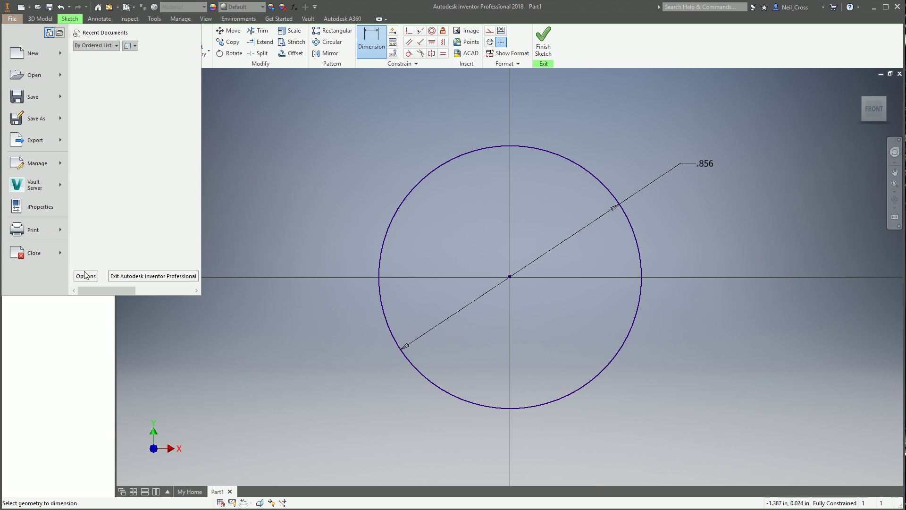
click(85, 276)
double_click(407, 274)
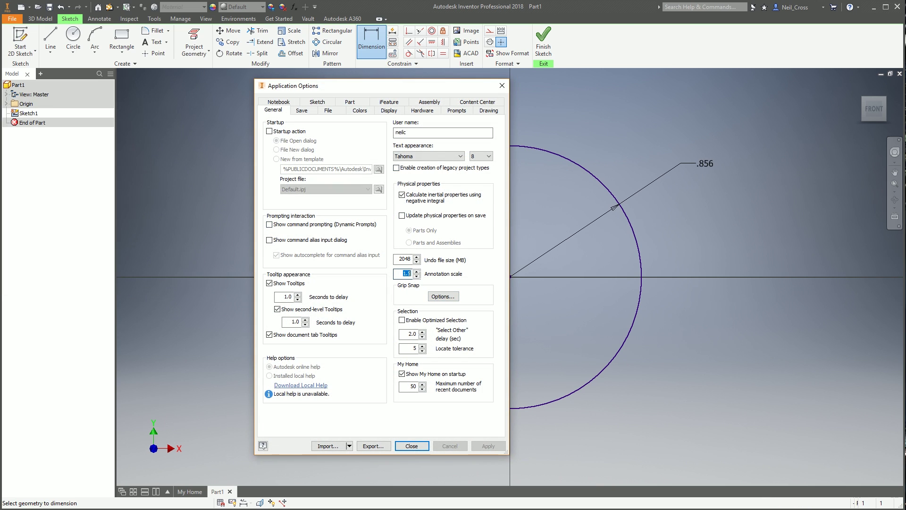
text(1)
click(494, 445)
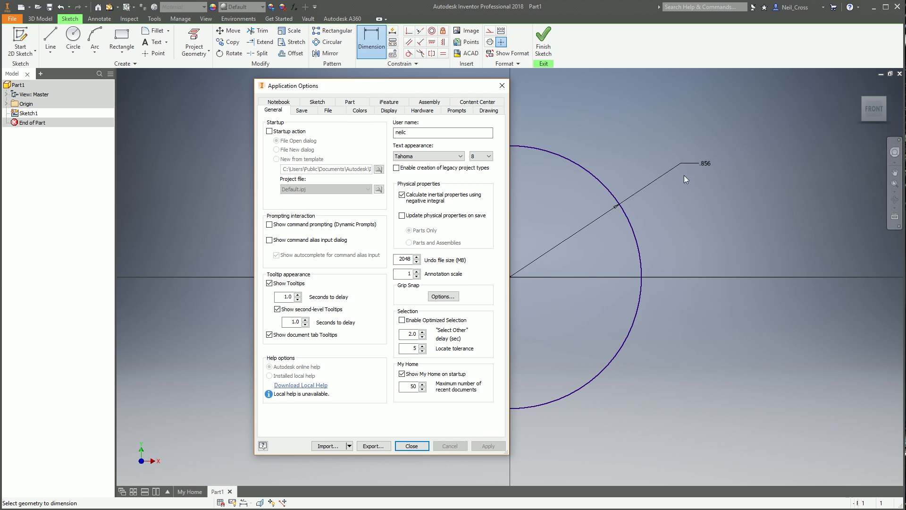
- Apply annotation scales of 2 and then 5 to preview larger dimension text
double_click(407, 274)
text(2)
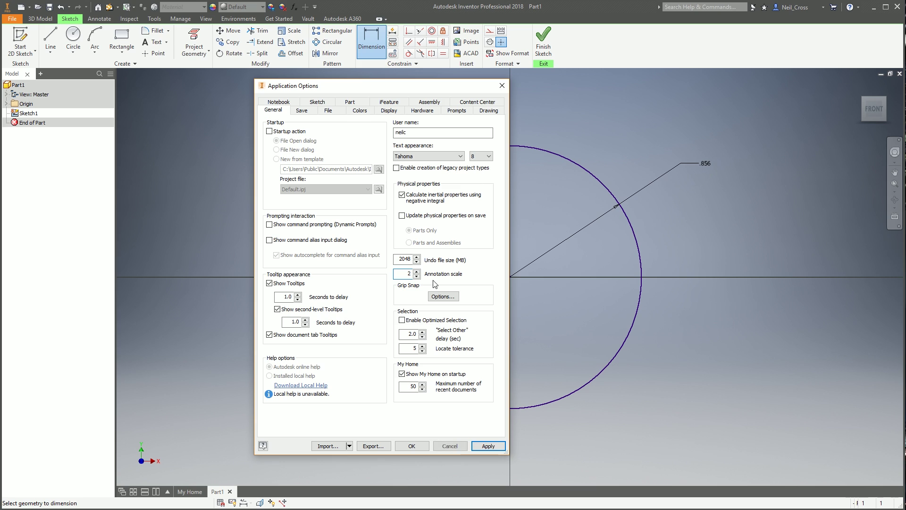
click(486, 444)
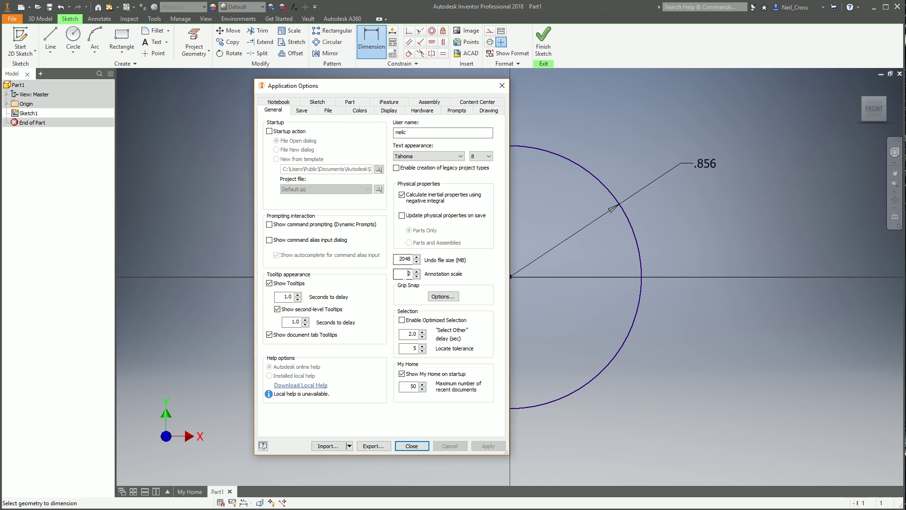
double_click(408, 274)
text(5)
click(490, 444)
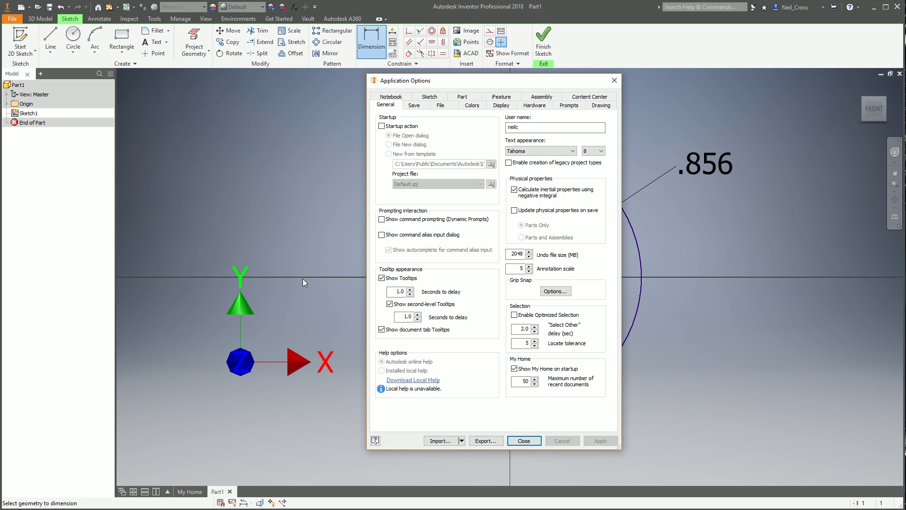
- Set the annotation scale back to 1.5 and apply it
double_click(519, 268)
text(10.)
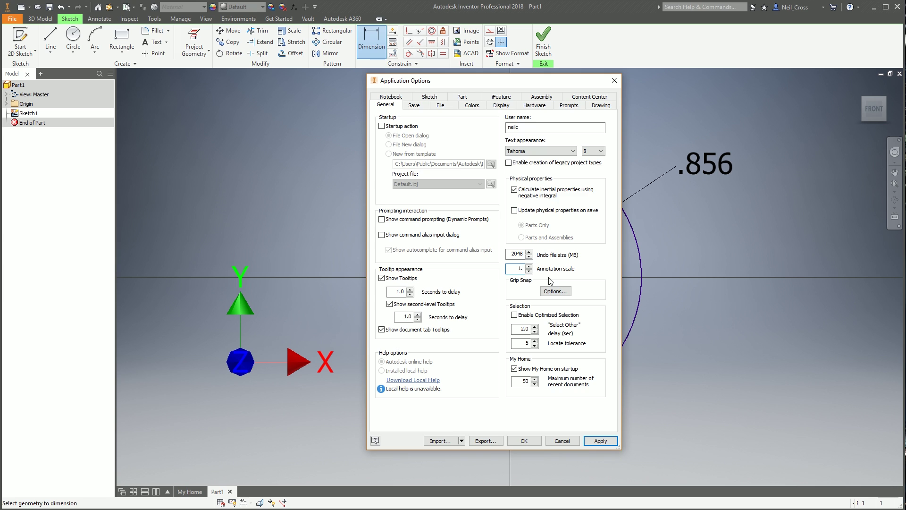
click(600, 441)
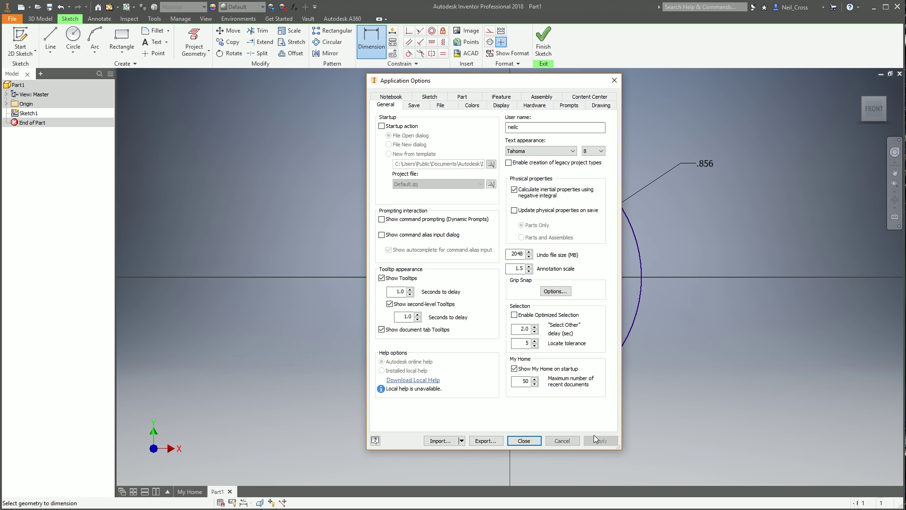
drag(549, 85, 398, 89)
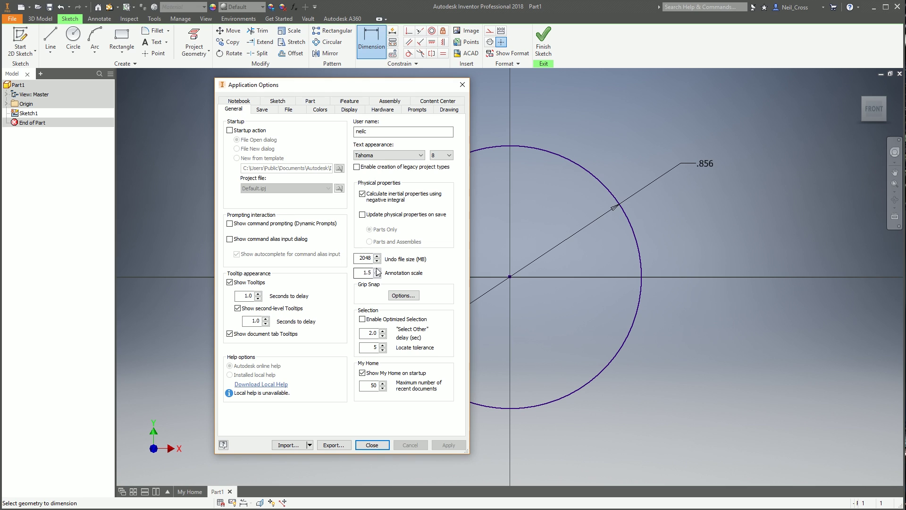
- Turn on updating physical properties on save for parts and assemblies, and apply the change
click(363, 215)
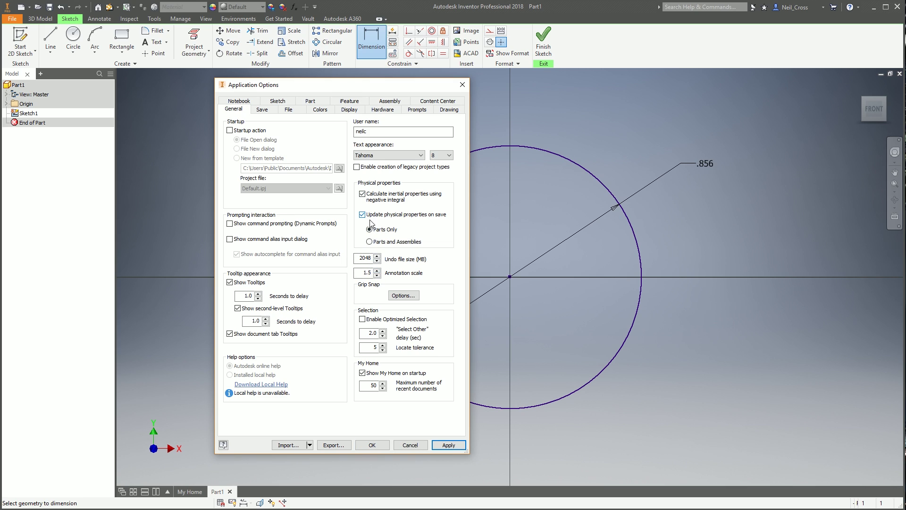
click(384, 246)
click(435, 445)
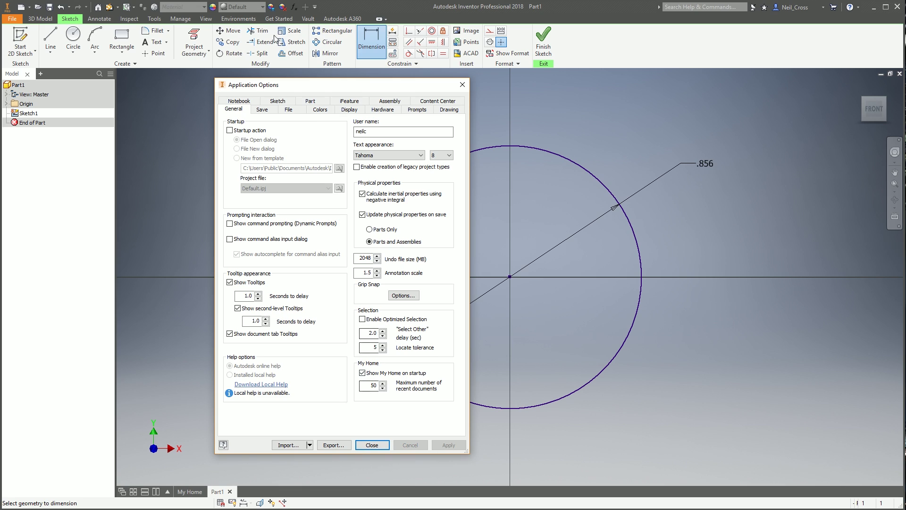
click(262, 109)
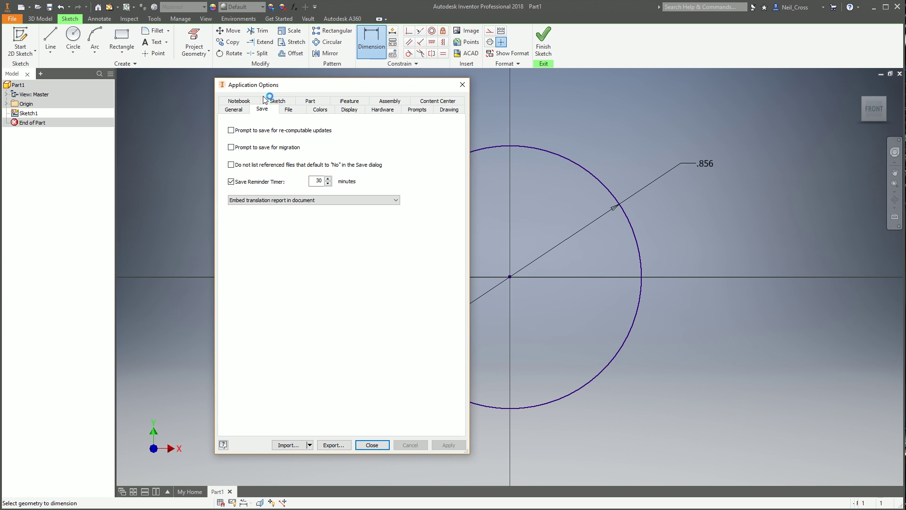
- Configure the default template to use Inches and overwrite the existing template
click(288, 110)
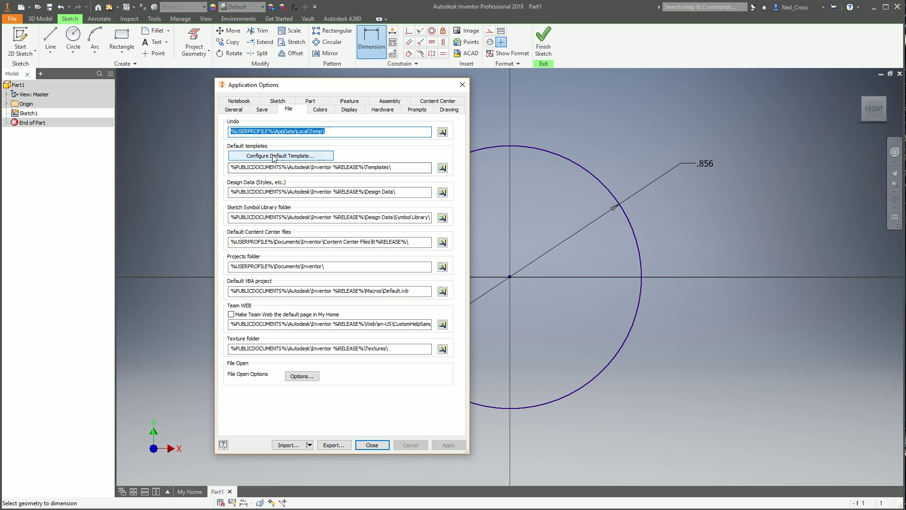
click(254, 157)
drag(208, 78, 282, 115)
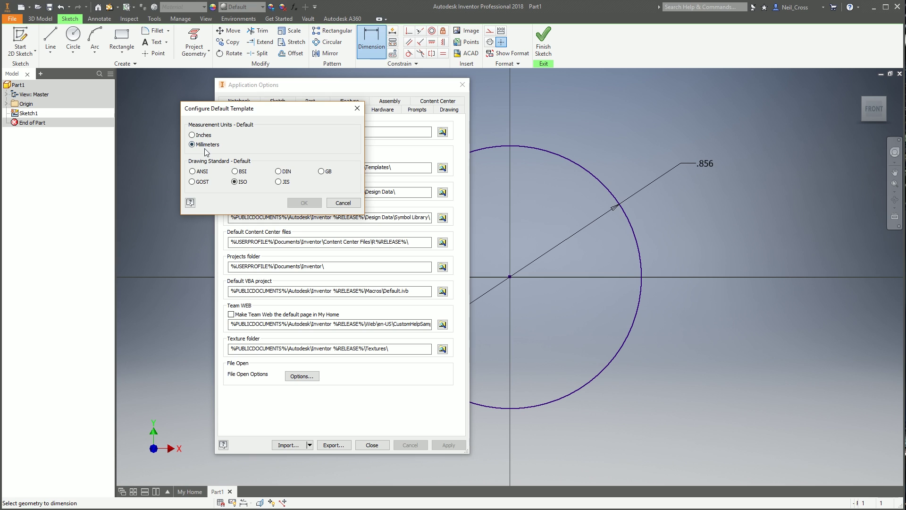
click(193, 135)
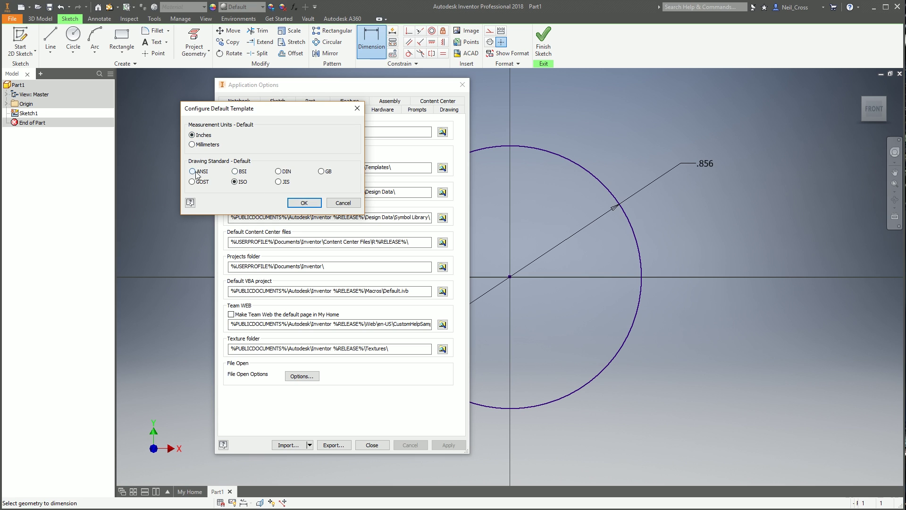
click(304, 202)
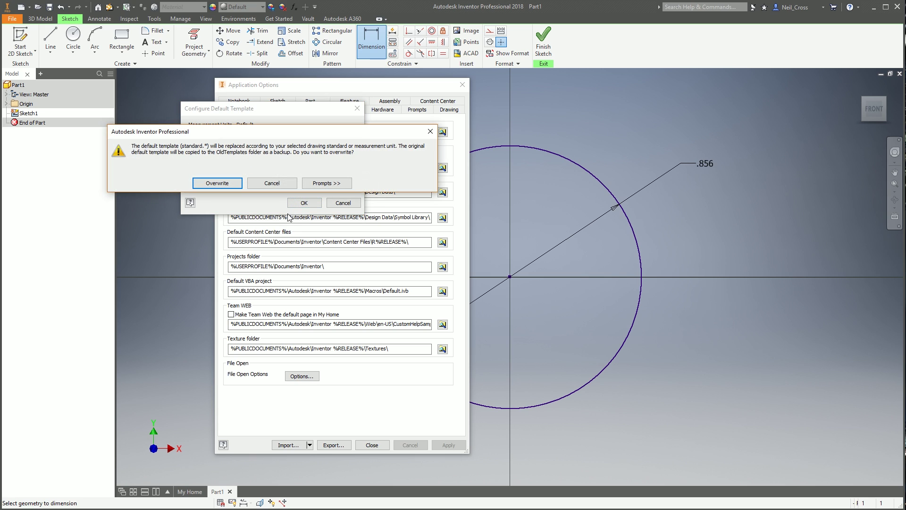
click(216, 183)
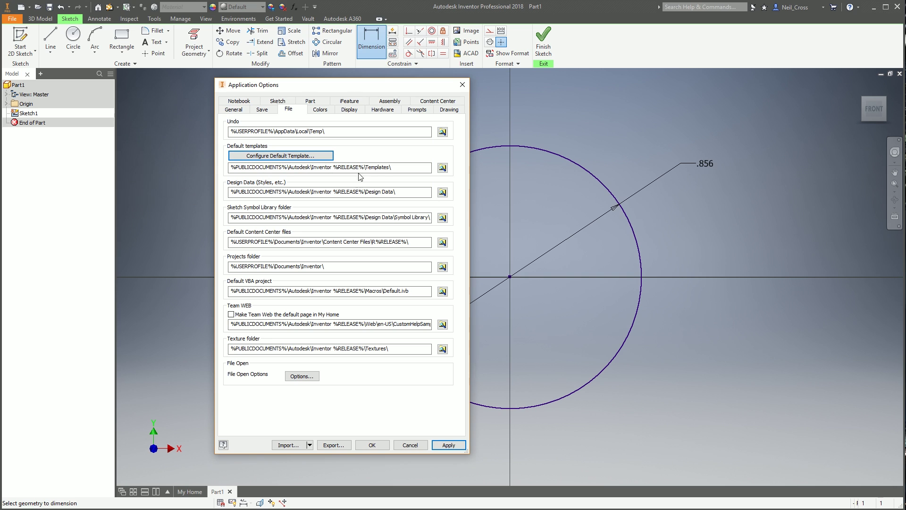
drag(231, 167, 393, 179)
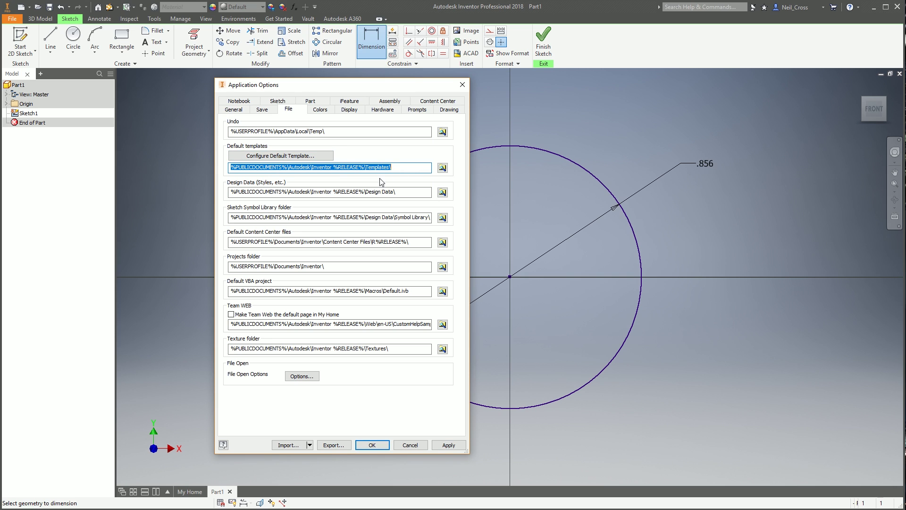
- Open File Explorer and browse to C:\Users\Public\Public Documents\Autodesk\Inventor 2018\Templates
key(super+e)
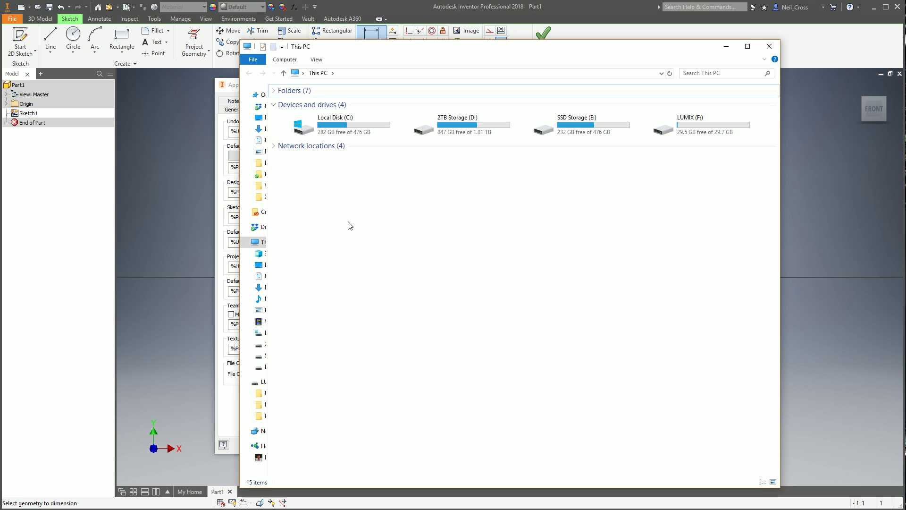
drag(371, 52, 557, 94)
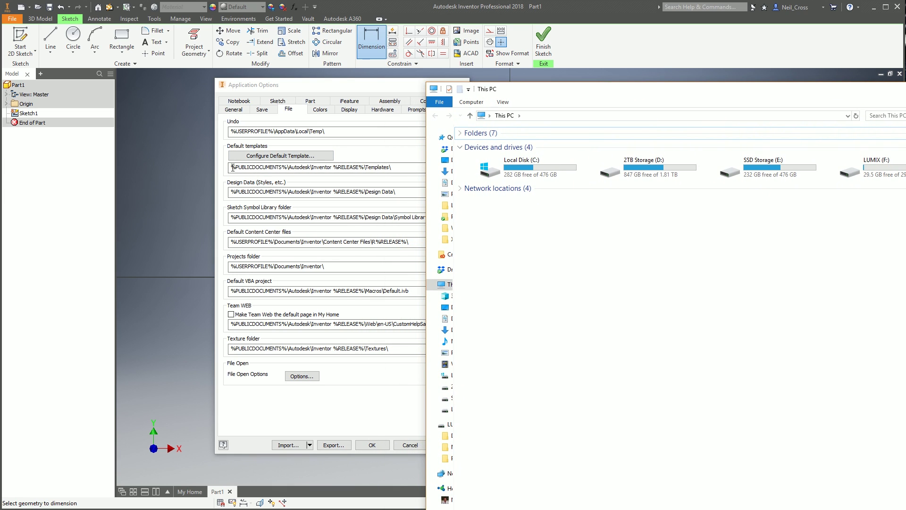
double_click(506, 173)
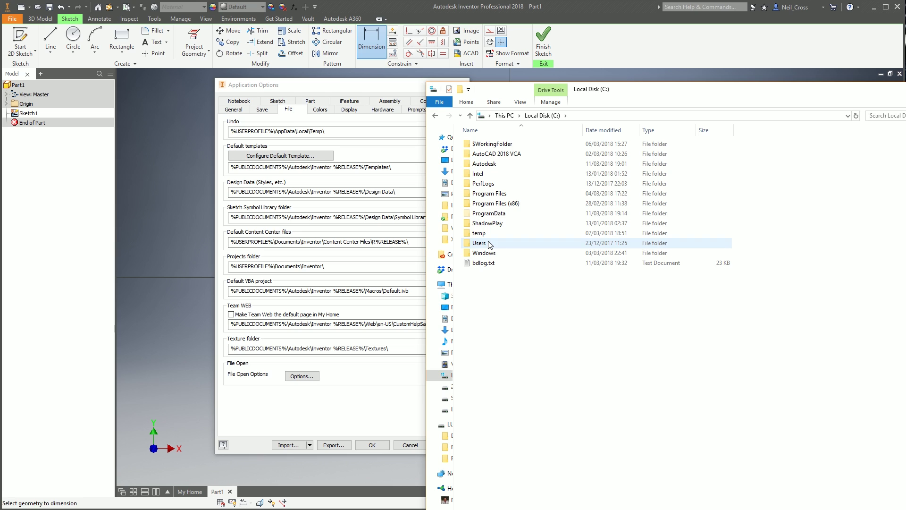
double_click(479, 243)
click(486, 175)
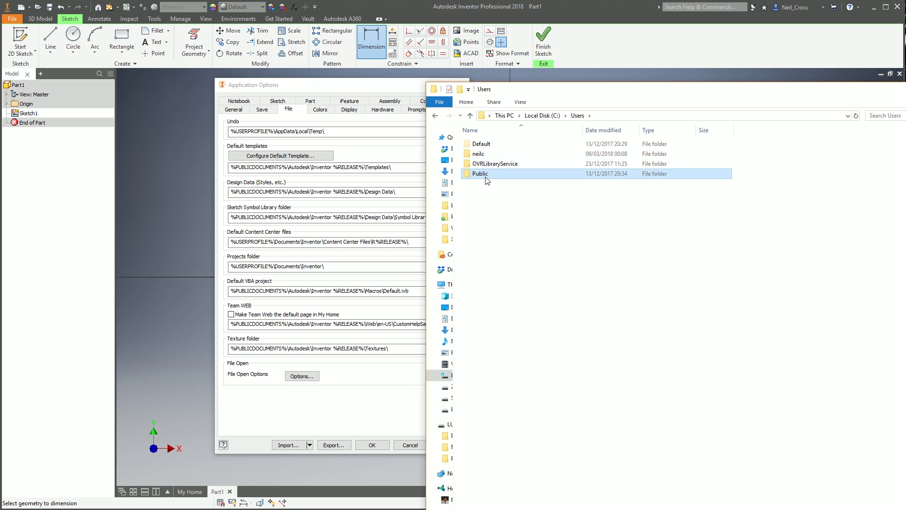
double_click(486, 175)
double_click(491, 173)
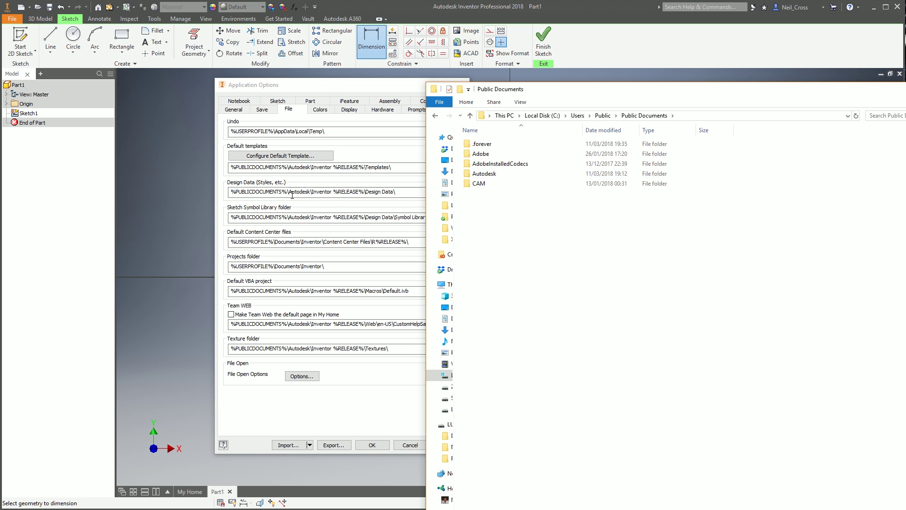
double_click(484, 173)
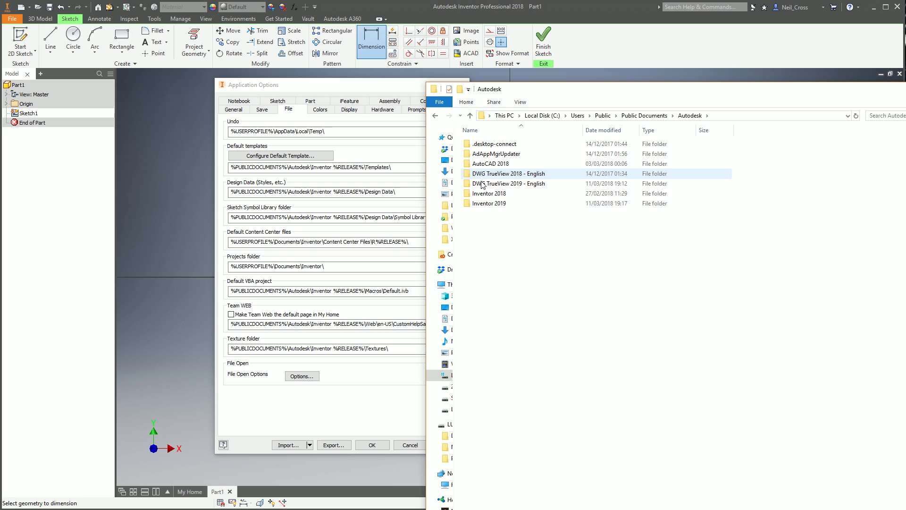
double_click(488, 193)
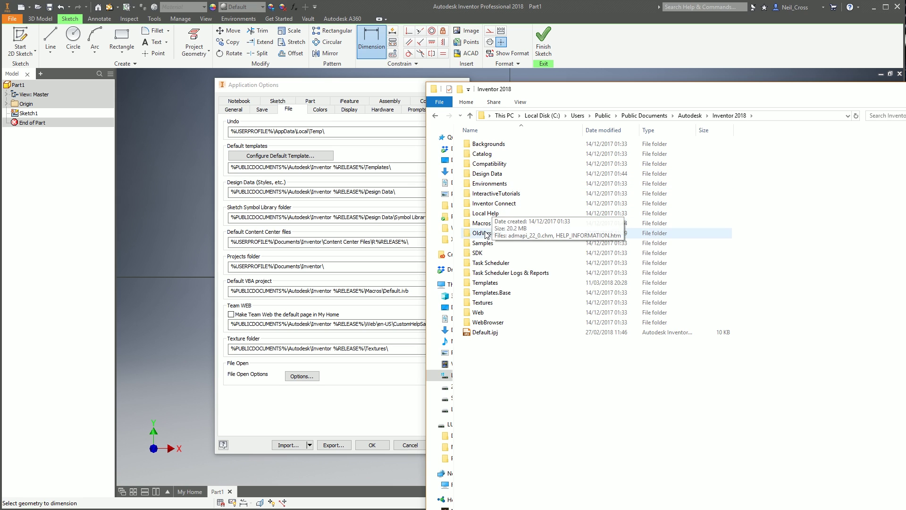
double_click(486, 282)
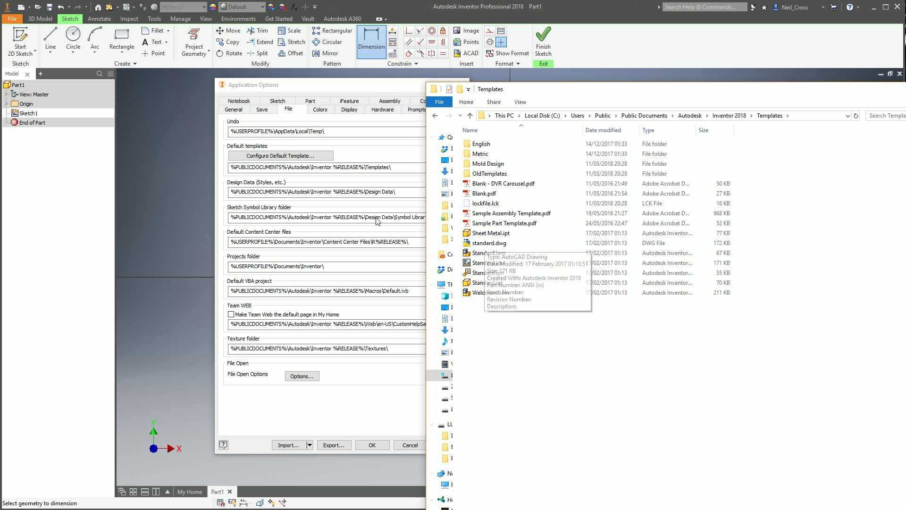
- Switch the default template to Millimeters, overwrite it, and close Application Options
click(280, 156)
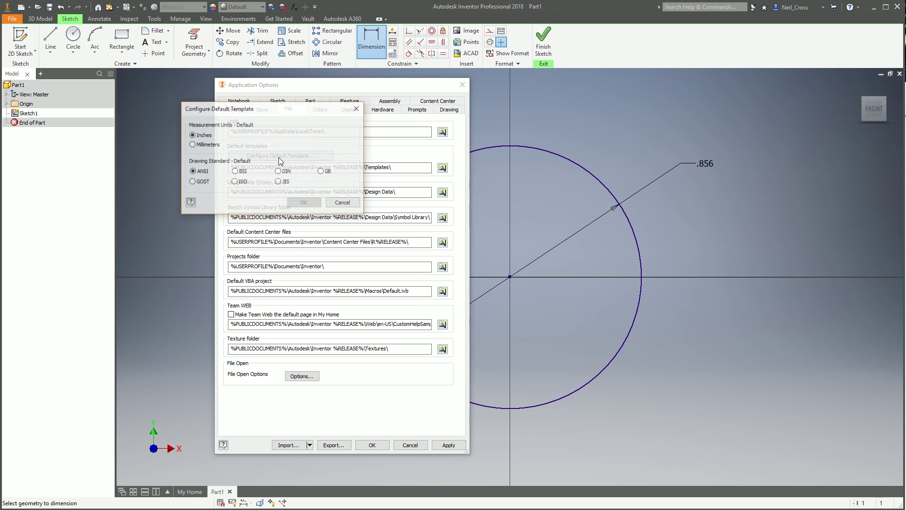
click(205, 146)
click(303, 202)
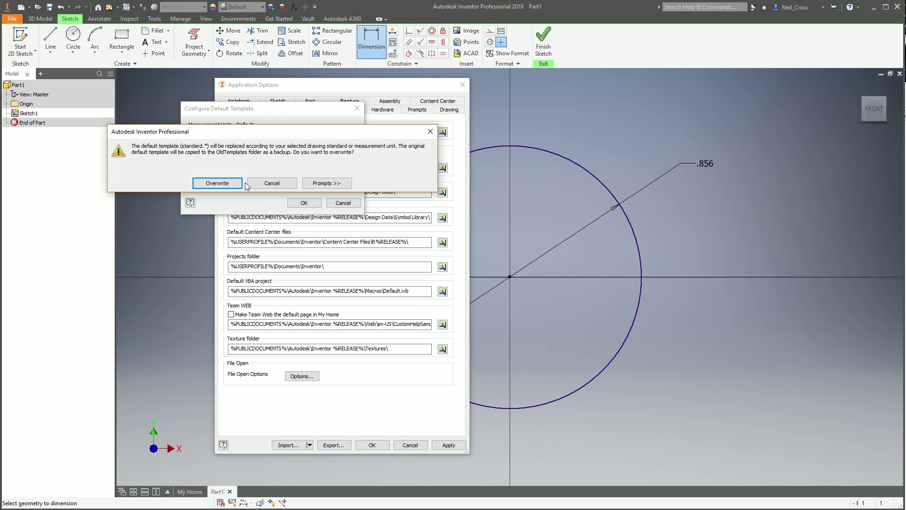
click(239, 184)
click(378, 442)
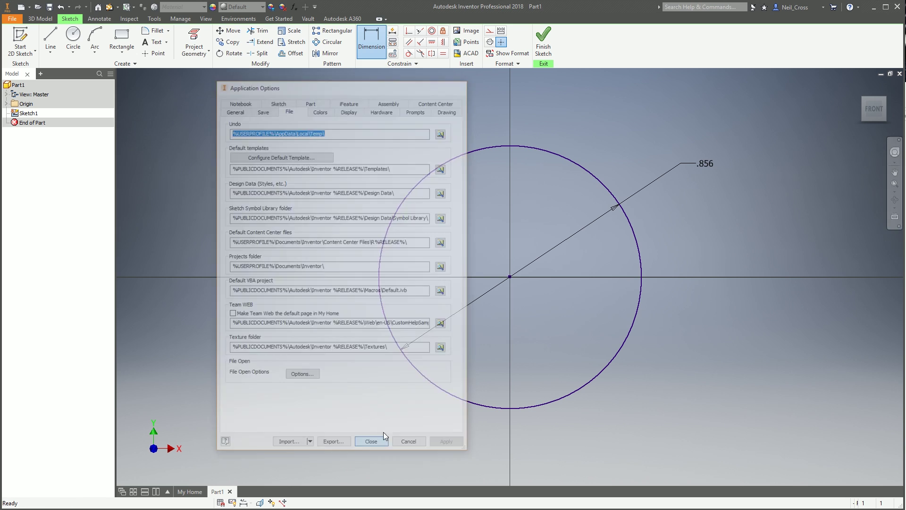
- Finish the sketch, close Part1 without saving, and create a new Standard.ipt part
click(543, 41)
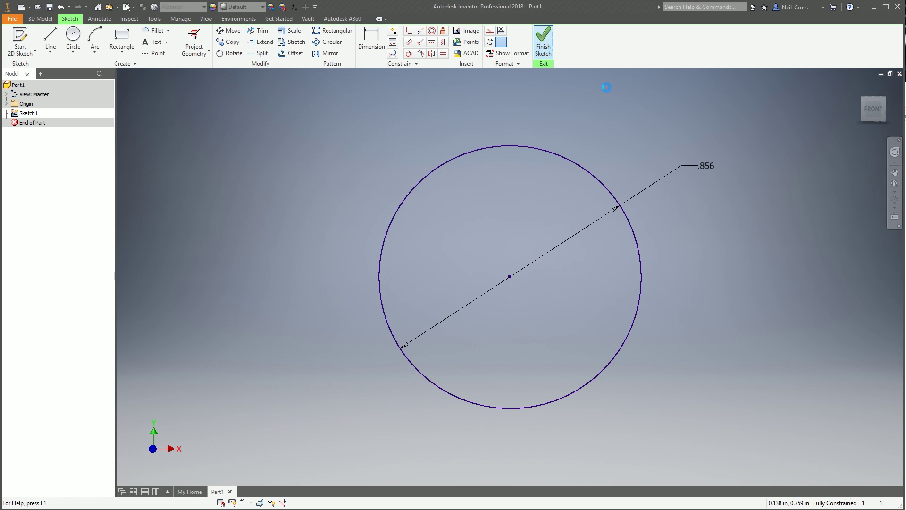
click(899, 73)
click(423, 277)
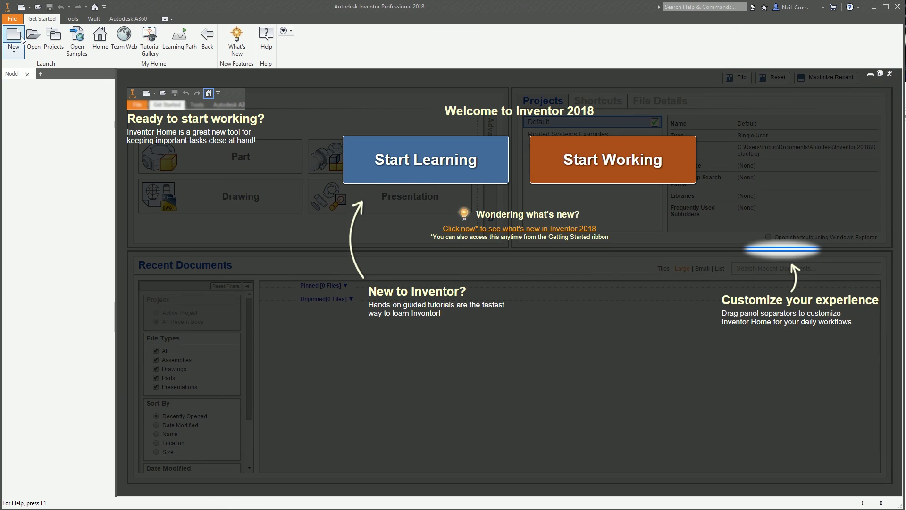
click(13, 37)
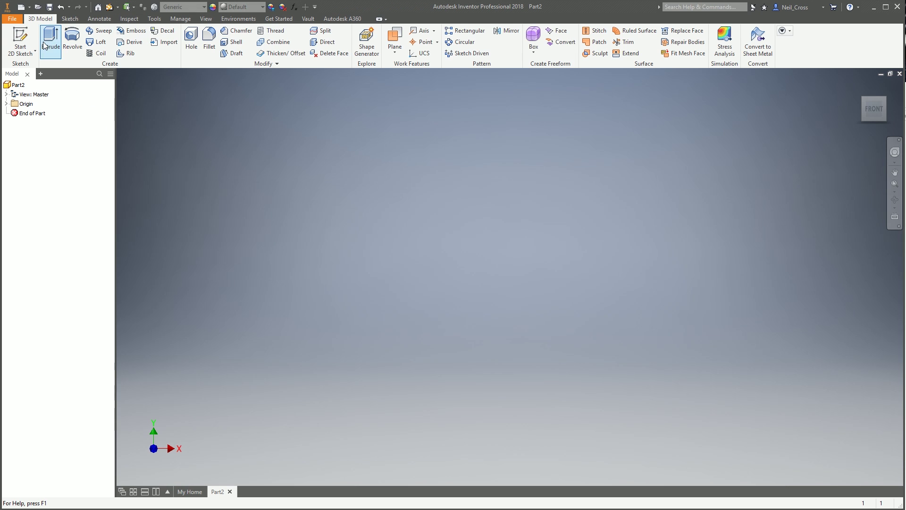
click(20, 39)
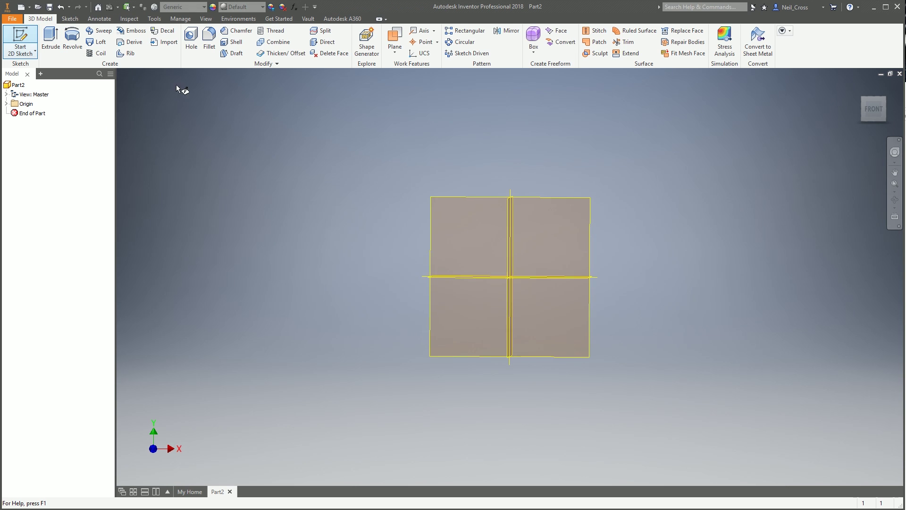
- Sketch a circle on an origin plane and dimension its diameter at 10.955
click(441, 170)
key(c)
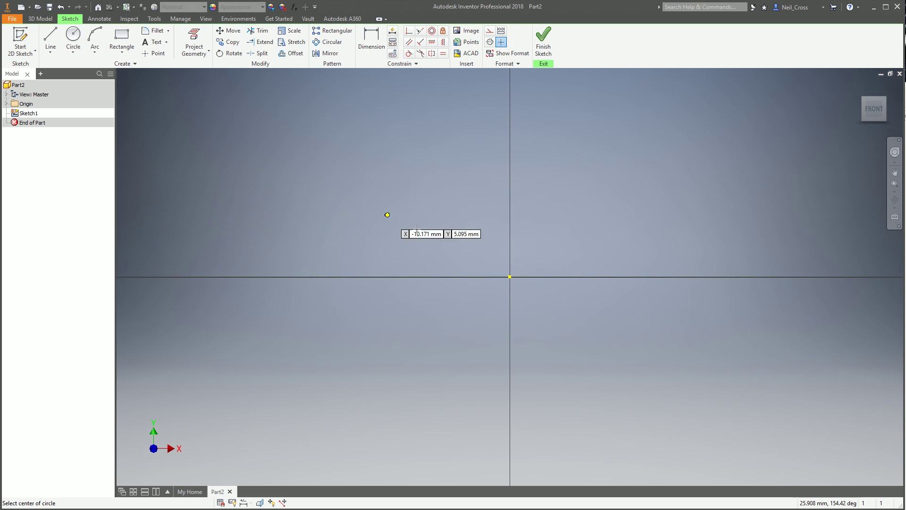
click(435, 237)
click(501, 232)
key(d)
click(501, 229)
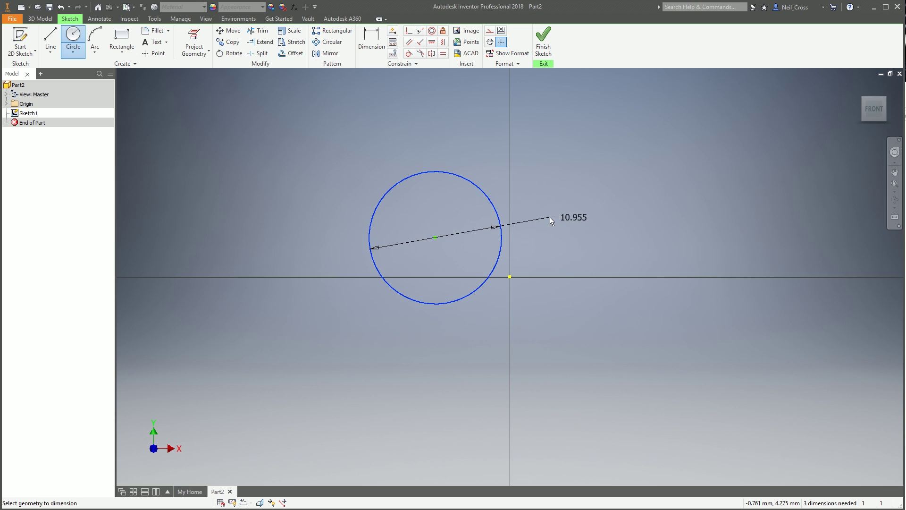
click(548, 216)
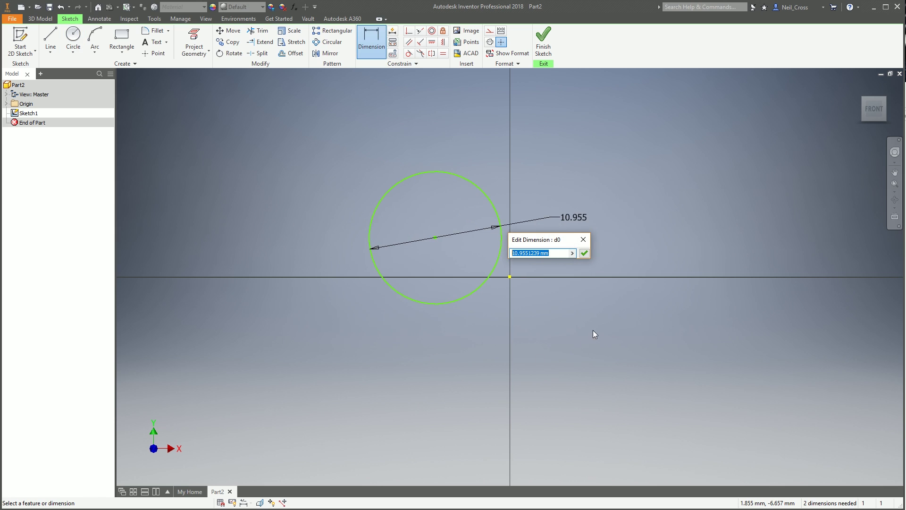
click(582, 241)
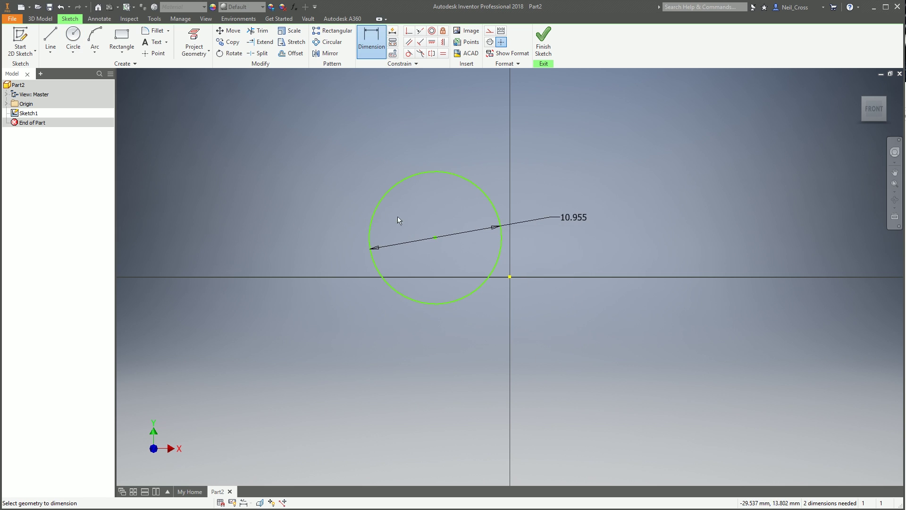
- Reconfigure the default template in Application Options to use Inches
click(17, 19)
click(92, 277)
click(282, 157)
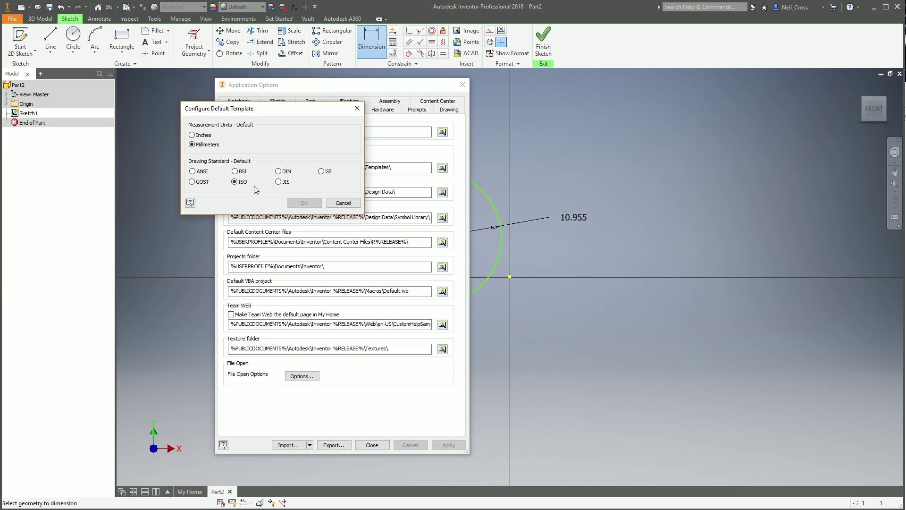
click(192, 135)
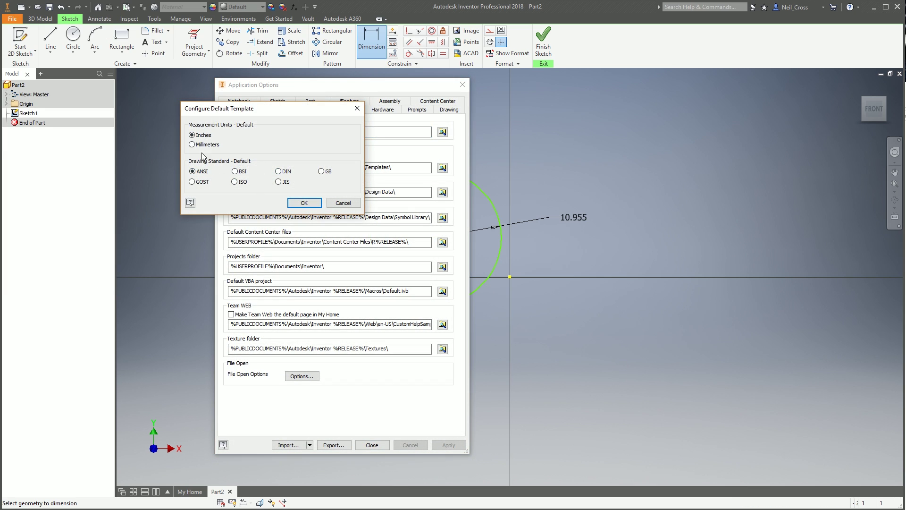
click(315, 203)
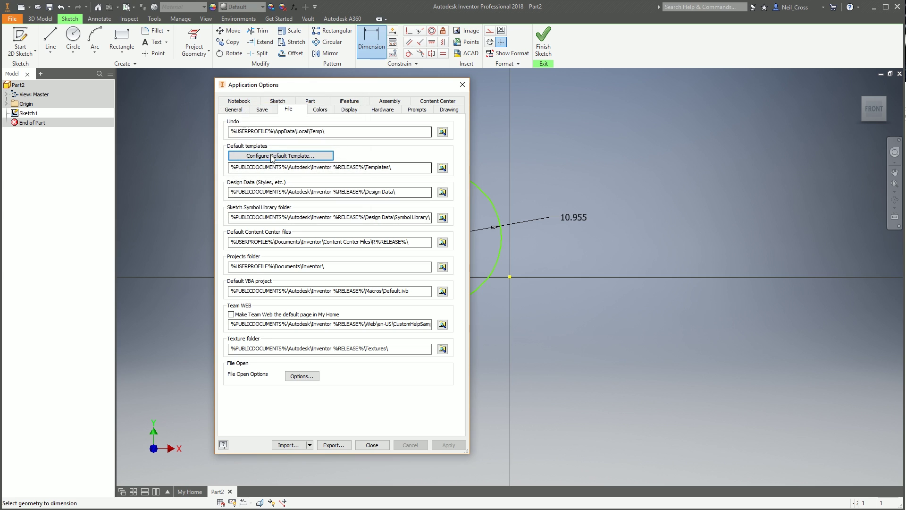
- Try the Presentation and Millennium colour schemes, then apply High Contrast
click(308, 112)
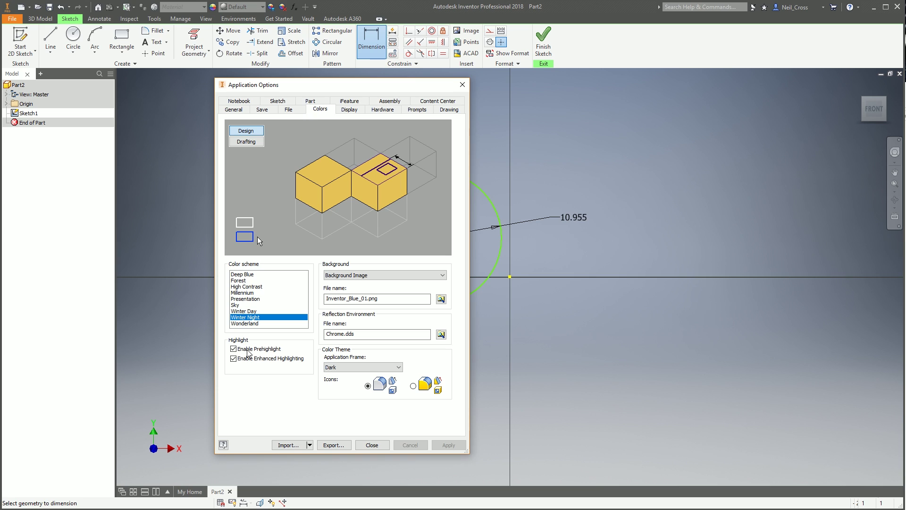
click(253, 318)
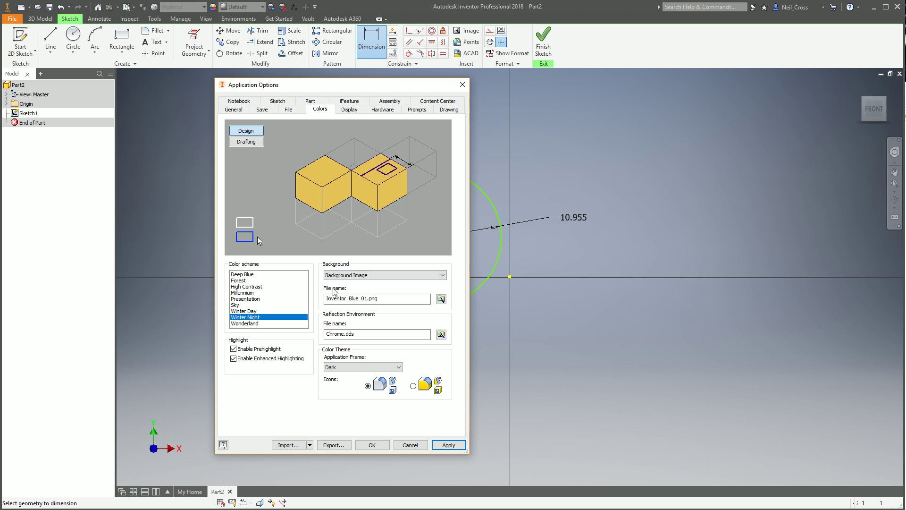
click(238, 299)
click(447, 445)
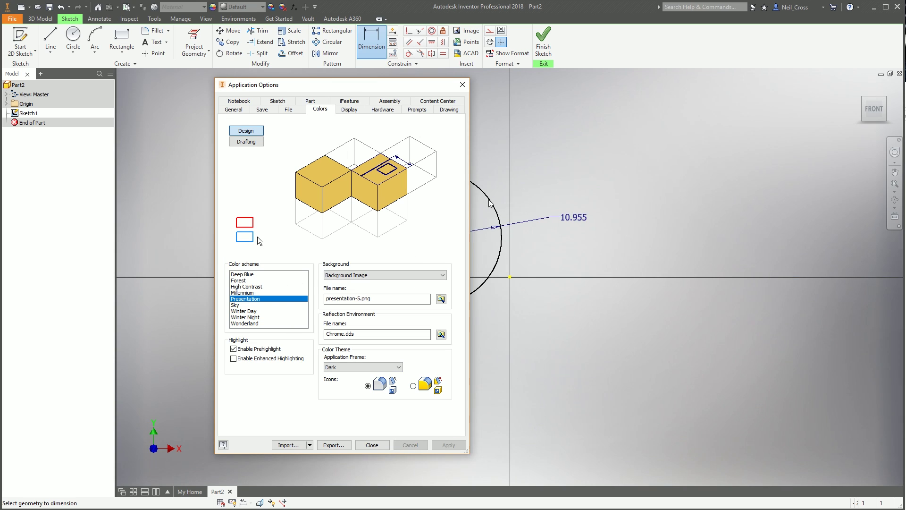
click(259, 292)
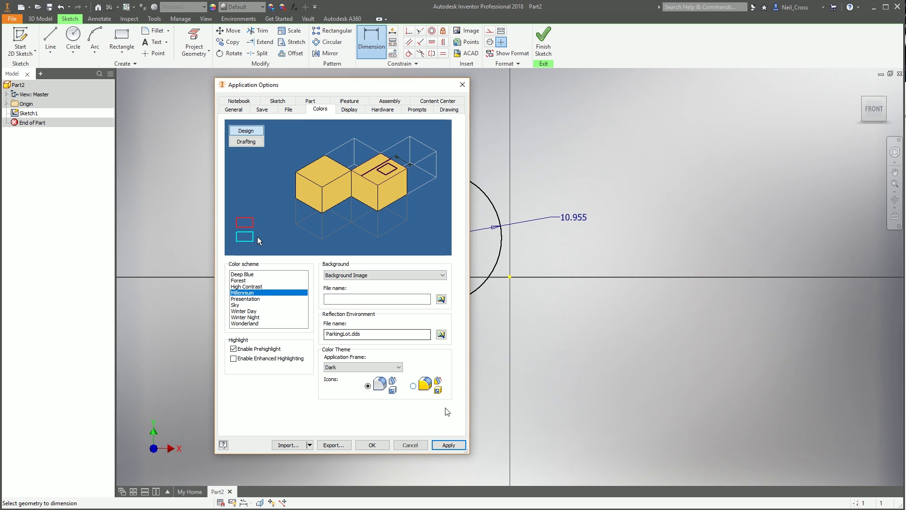
click(451, 445)
click(243, 286)
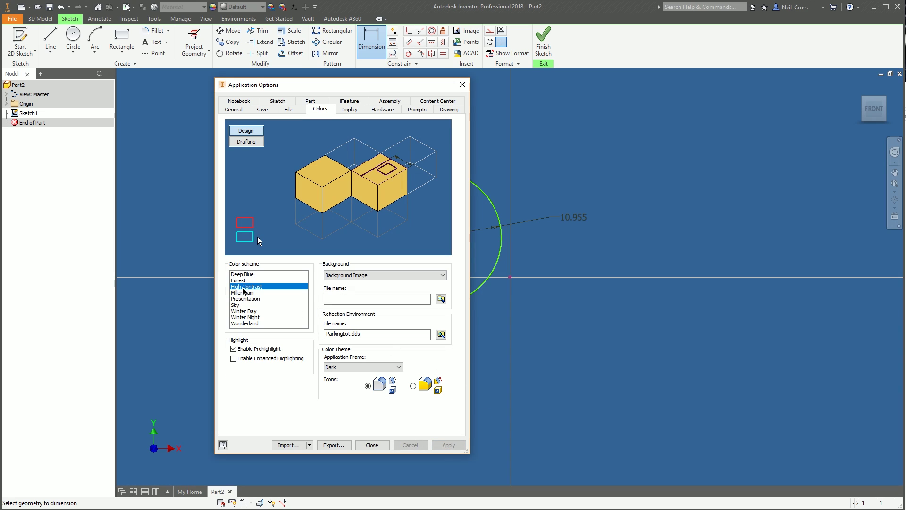
click(448, 445)
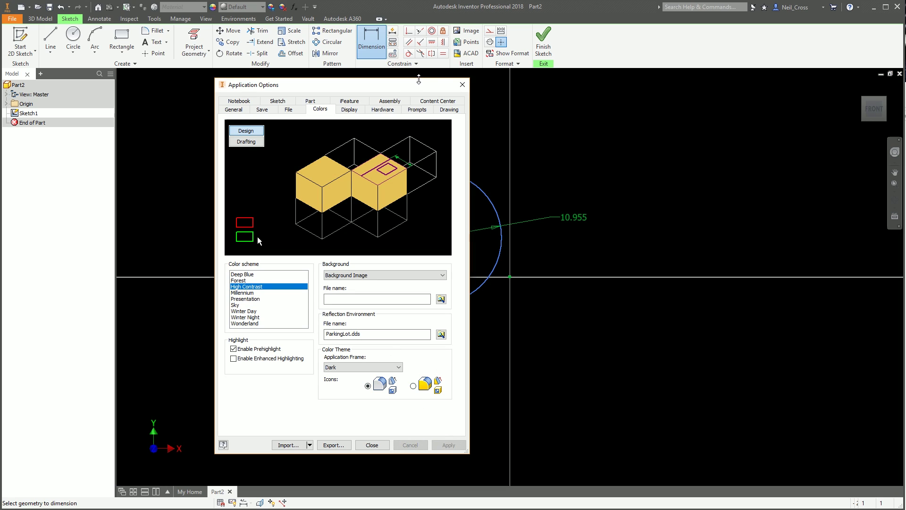
drag(417, 93, 323, 94)
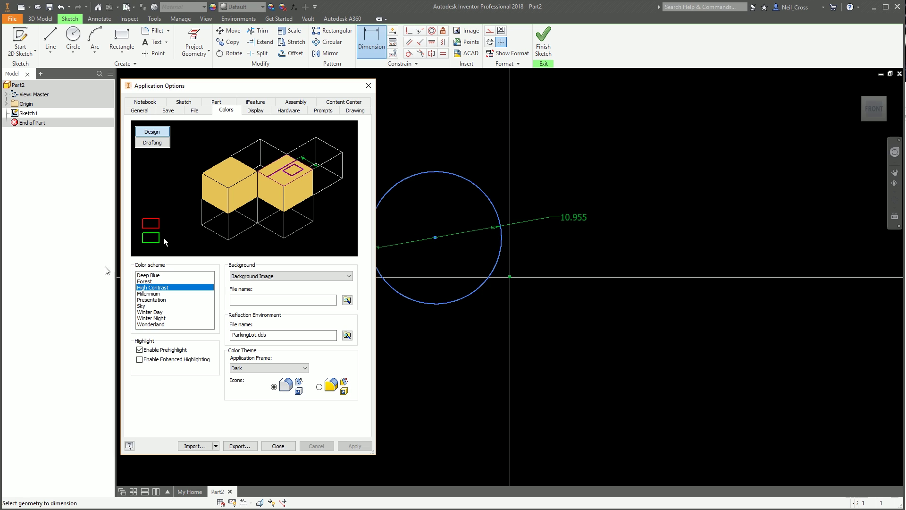
- Choose the Winter Night colour scheme with a Gradient background and apply it
click(157, 318)
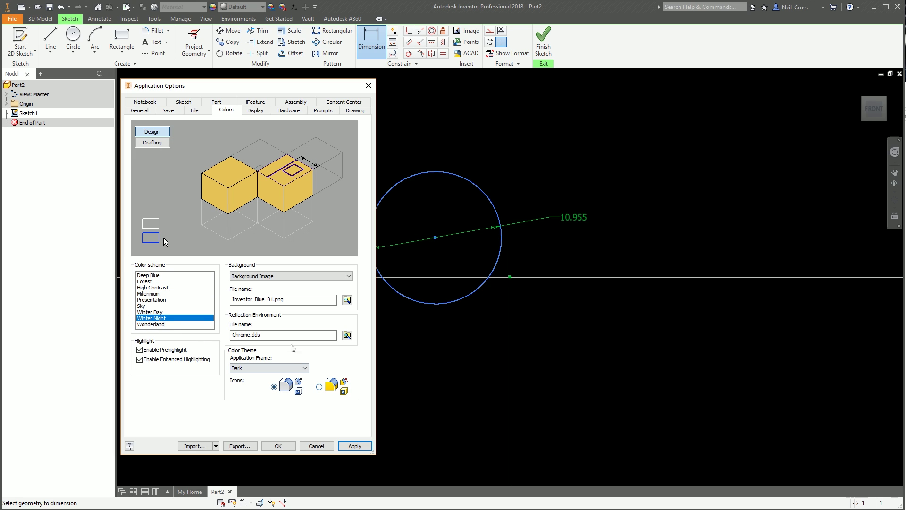
click(257, 277)
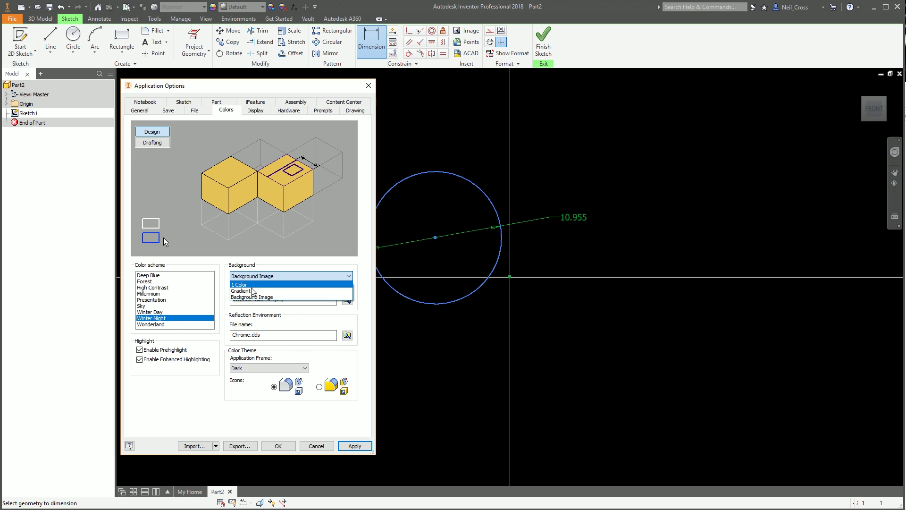
click(255, 284)
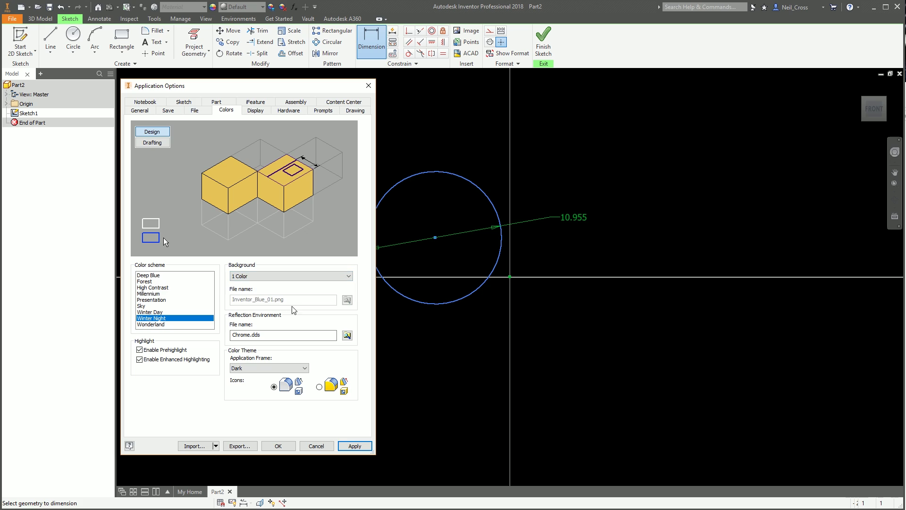
click(249, 277)
click(253, 292)
click(356, 447)
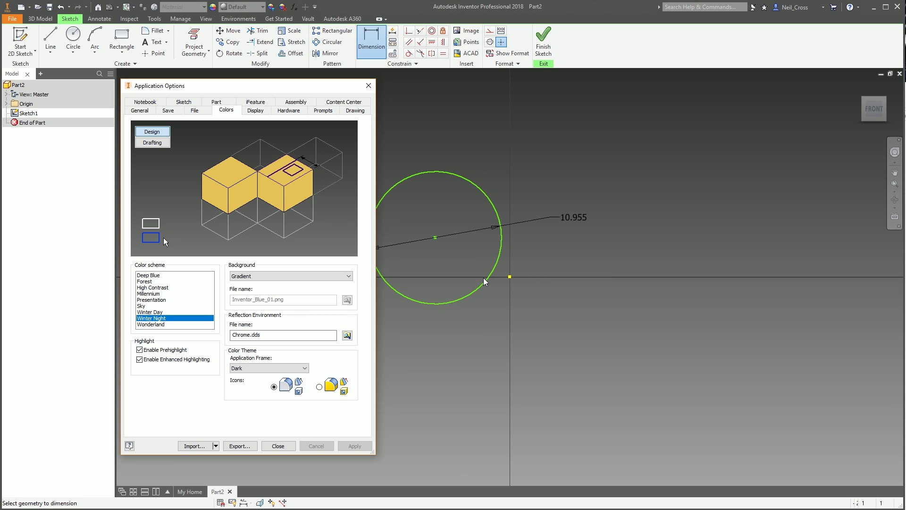
- Turn off Enable Enhanced Highlighting and apply the change
click(140, 359)
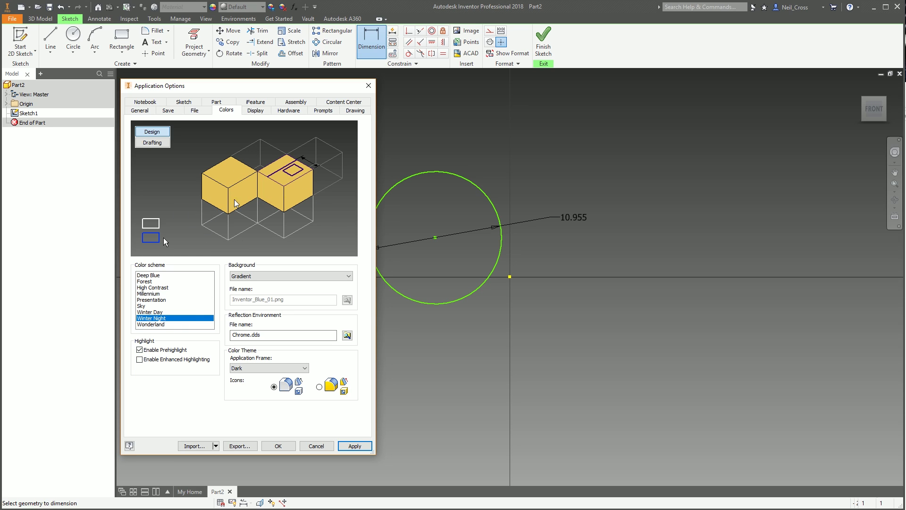
click(161, 362)
click(171, 360)
click(360, 446)
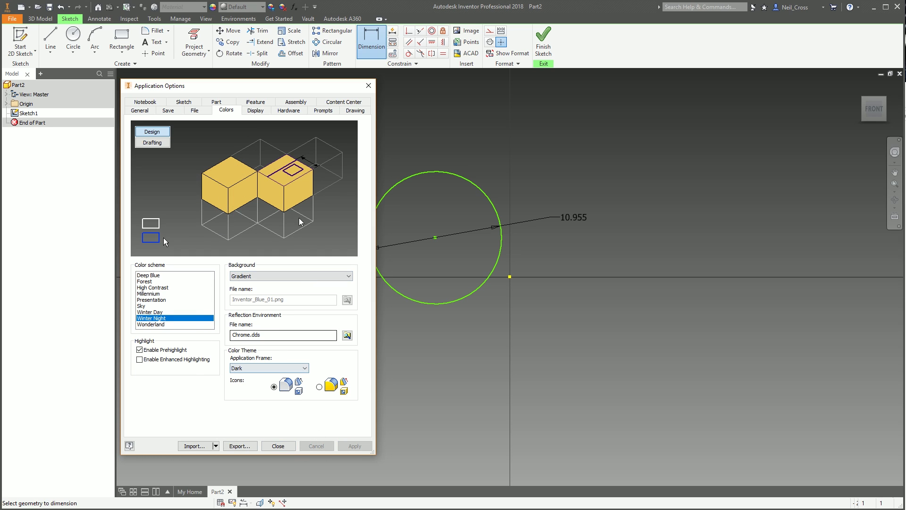
- On the Display tab, turn the zoom Reverse direction on and then back off
click(255, 110)
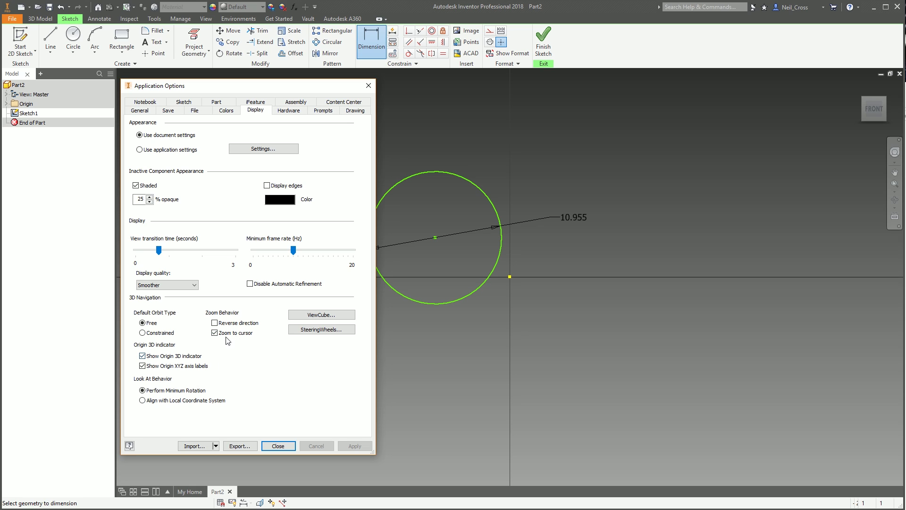
click(236, 325)
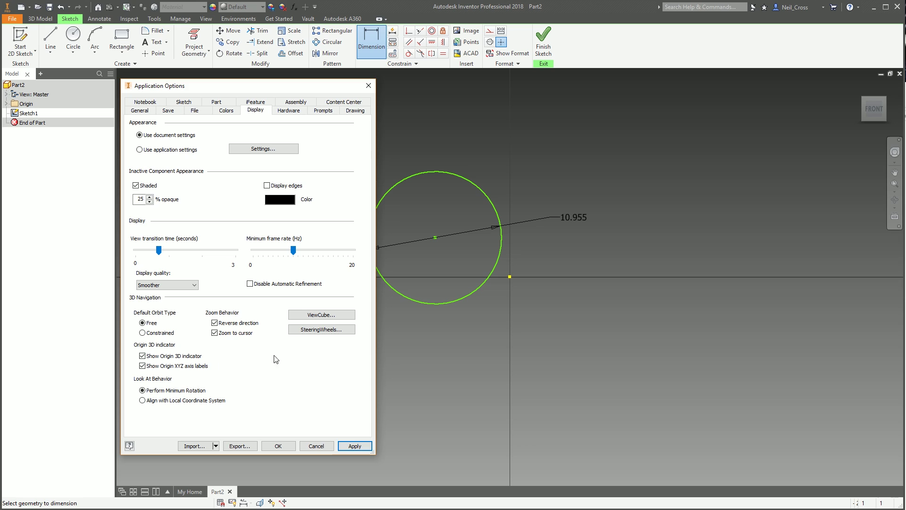
click(354, 445)
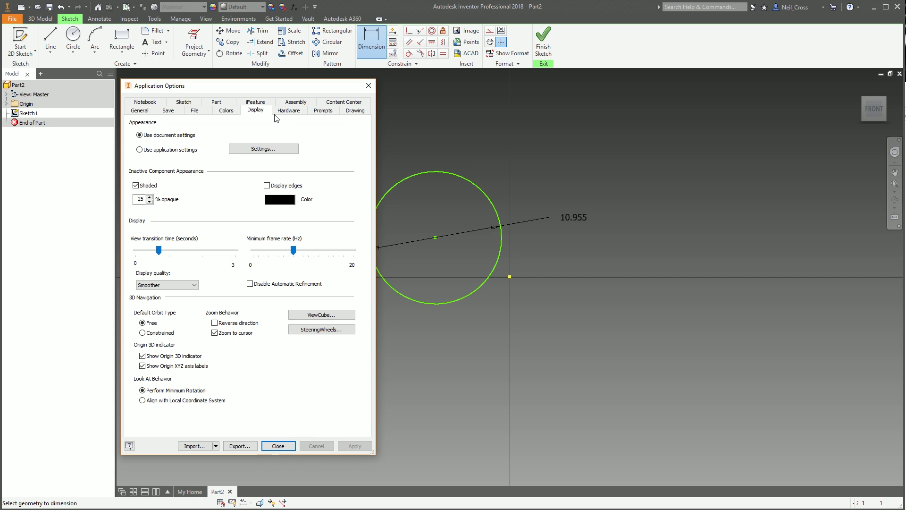
- Switch the Hardware graphics setting from Performance to Quality and apply it
click(290, 111)
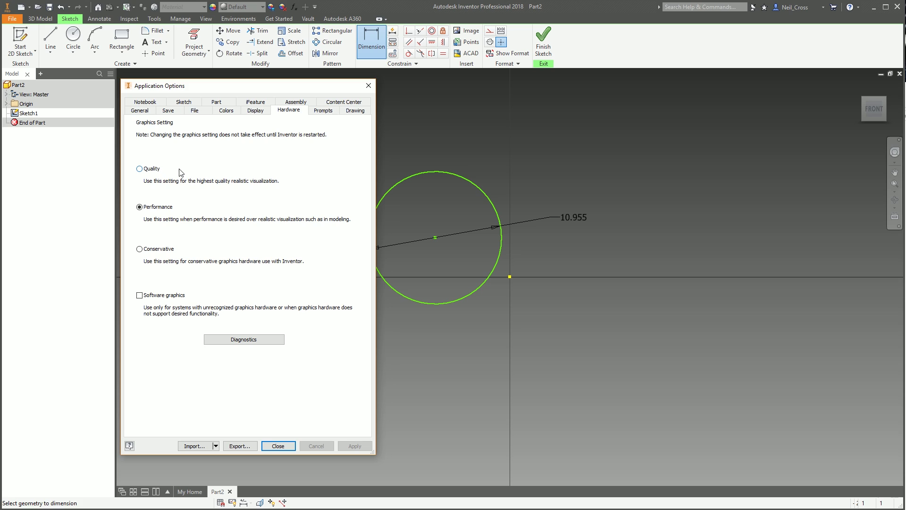
click(152, 169)
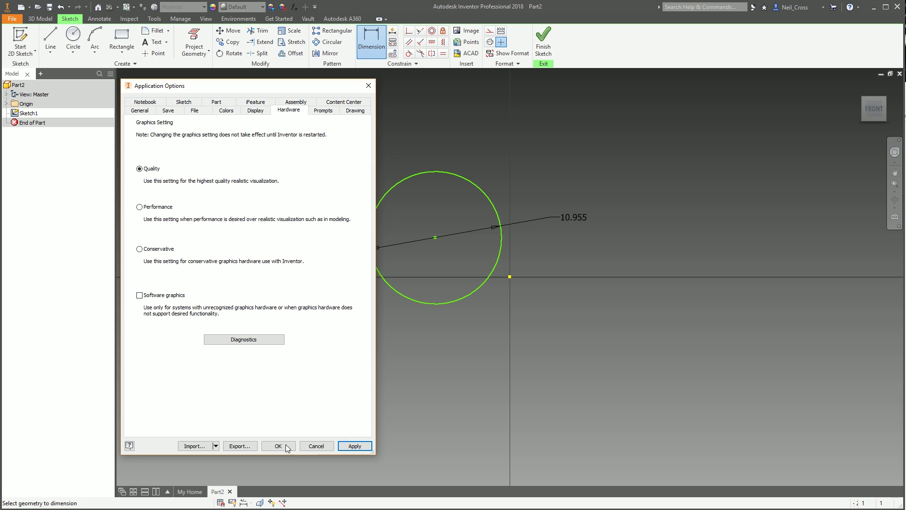
click(357, 446)
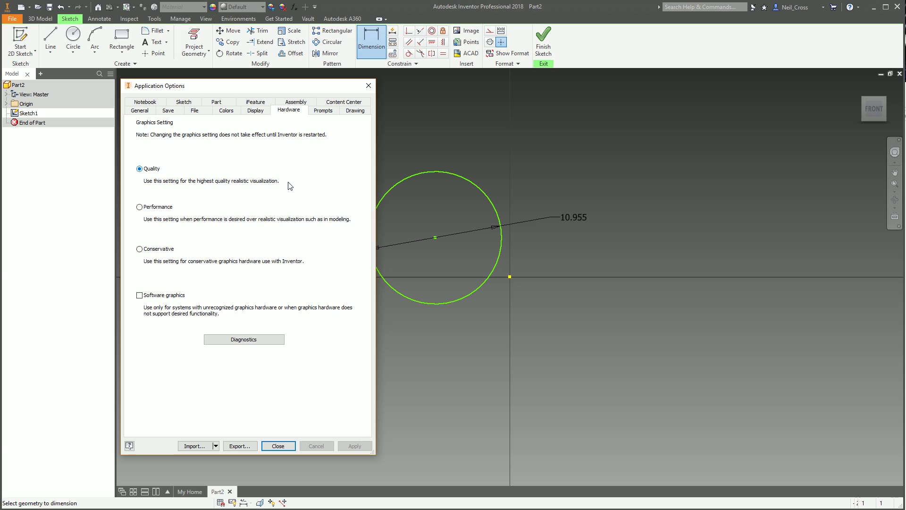
- Look over the Prompts and Drawing tabs, then view the Content Center tab
click(324, 111)
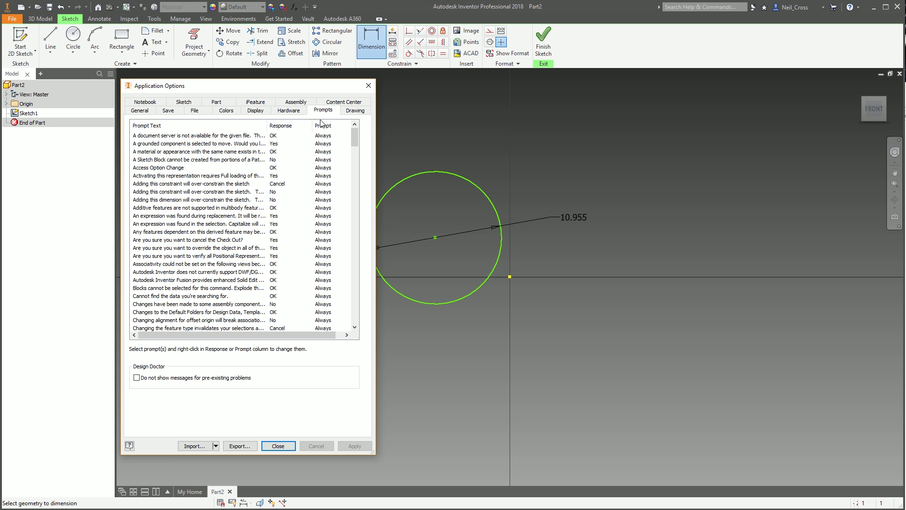
click(354, 111)
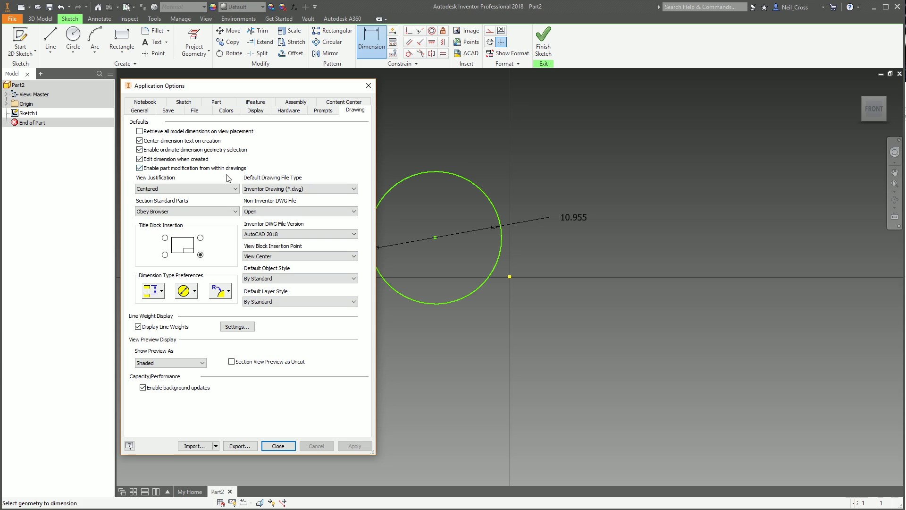
click(332, 101)
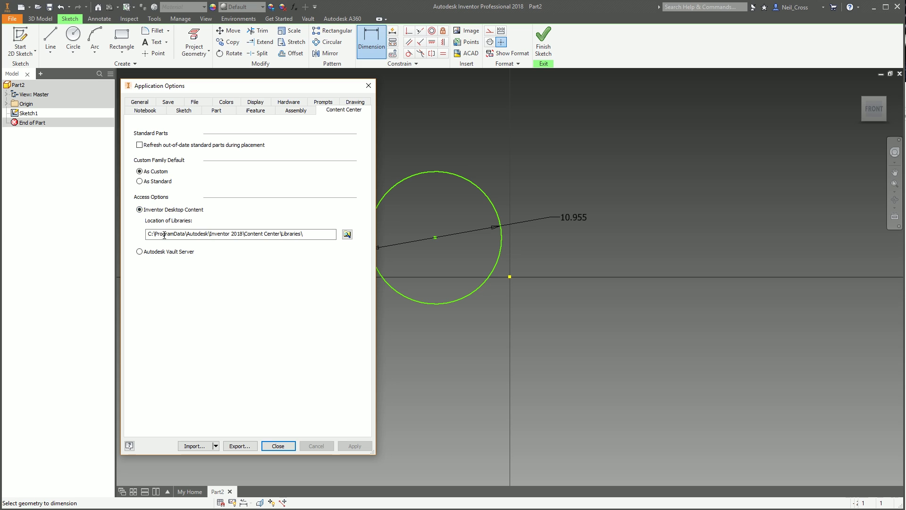
- Try Vault Server access, revert to Inventor Desktop Content, and select the library location path
click(144, 254)
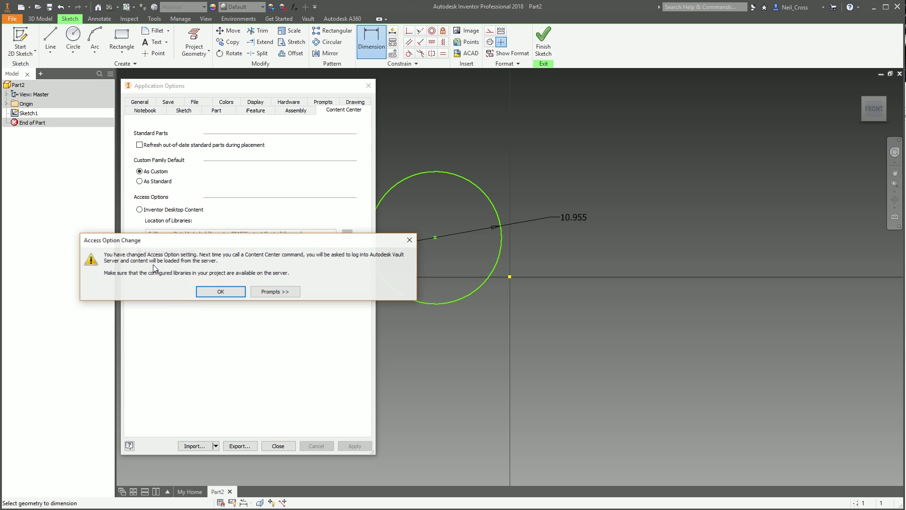
click(234, 289)
click(151, 212)
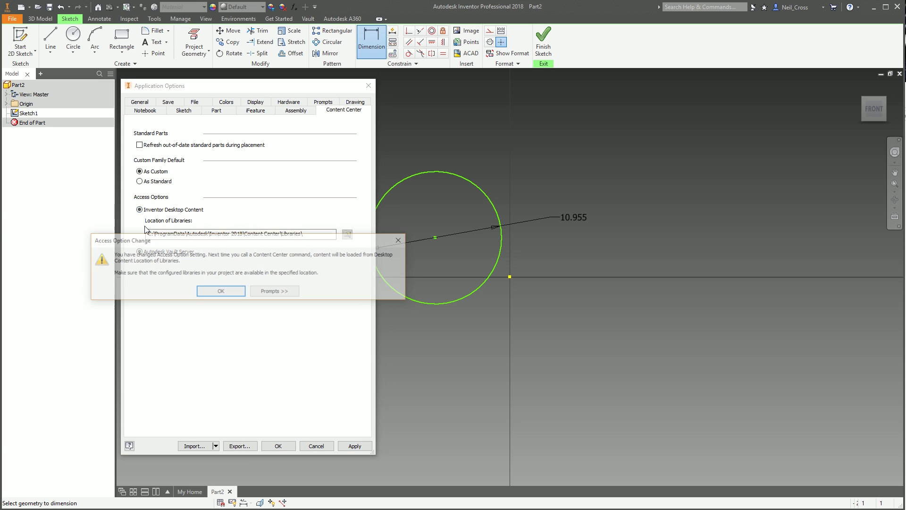
click(235, 288)
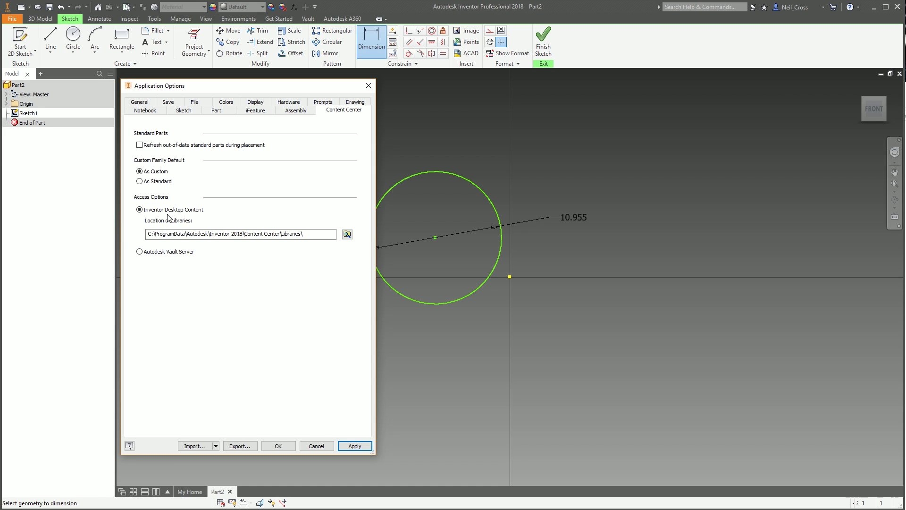
drag(331, 235, 142, 235)
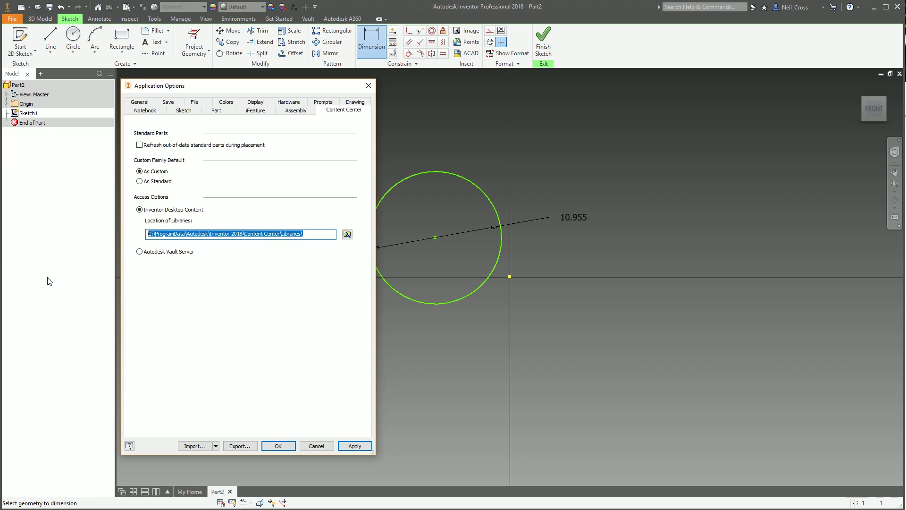
- Open the copied Content Center Libraries path in File Explorer to view its .idcl files
key(ctrl+c)
key(alt+Tab)
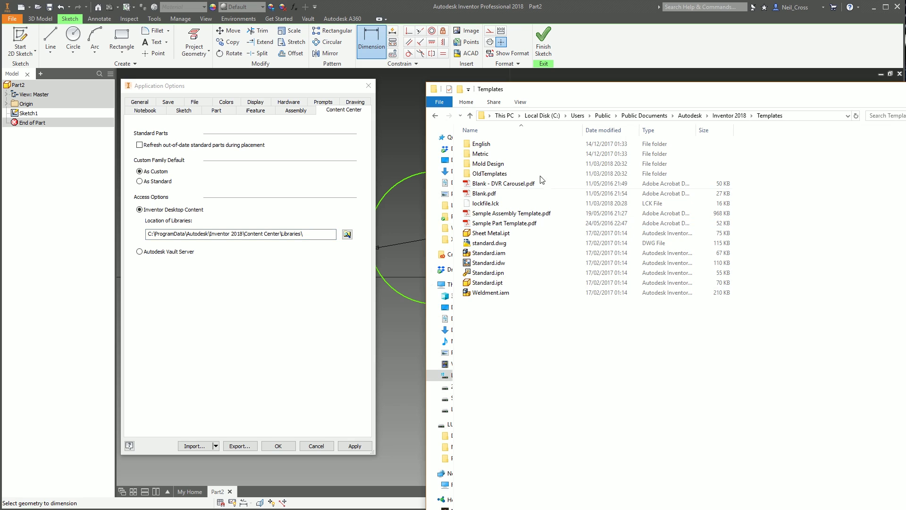
click(758, 115)
key(ctrl+v)
key(Return)
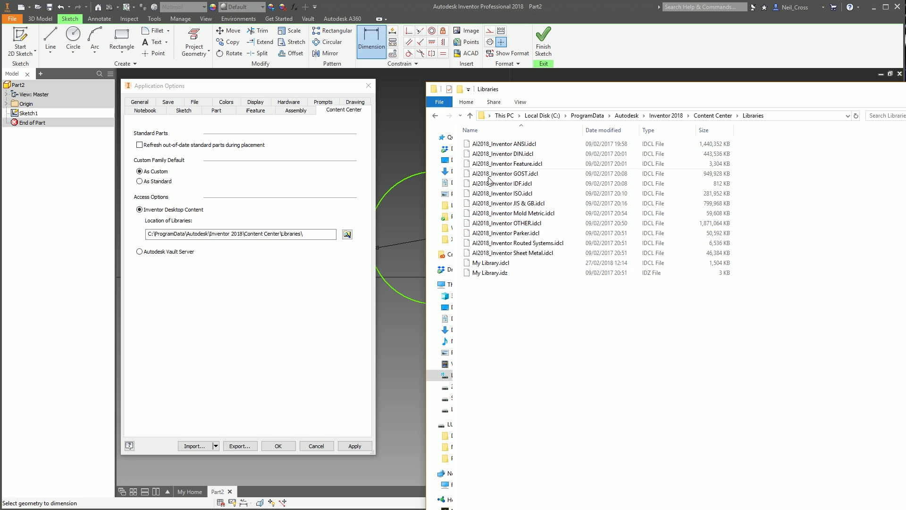
- Browse C:\Autodesk into the AutoCAD_2018_English_Win_64bit_dlm folder, then return to Inventor
click(543, 116)
double_click(491, 163)
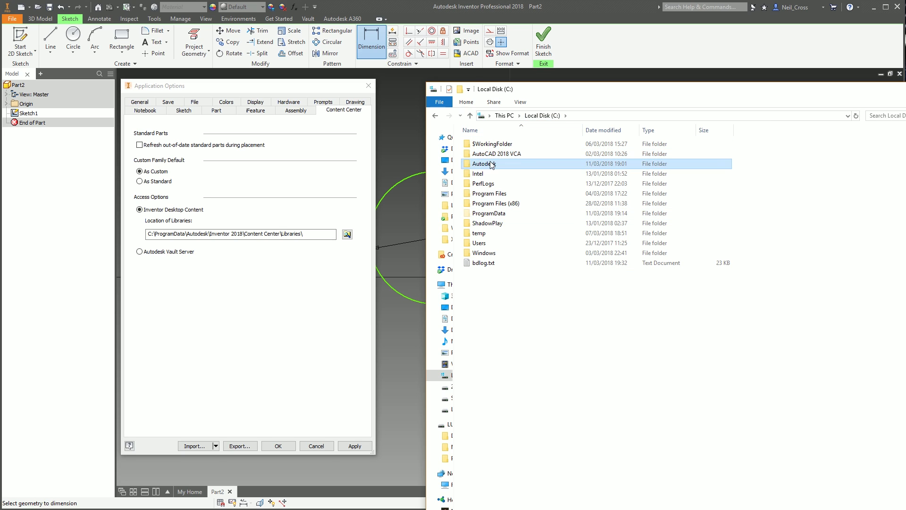
double_click(499, 147)
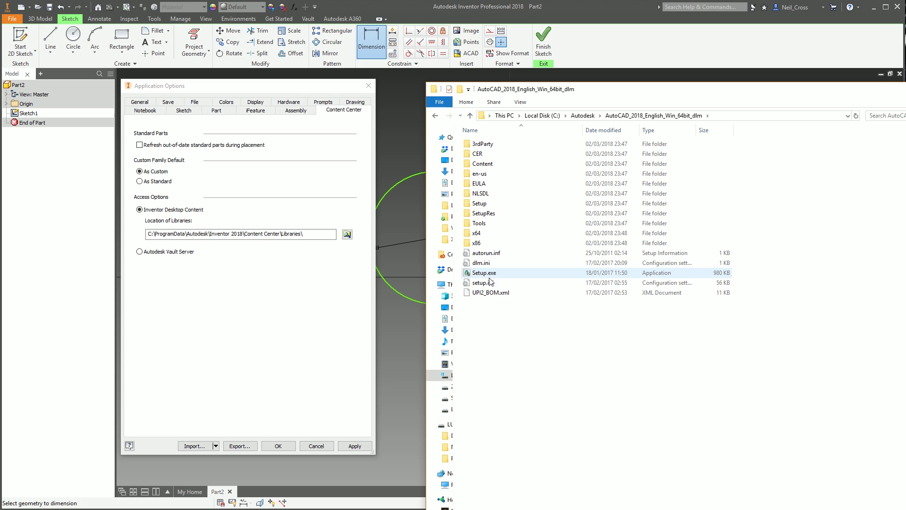
click(903, 88)
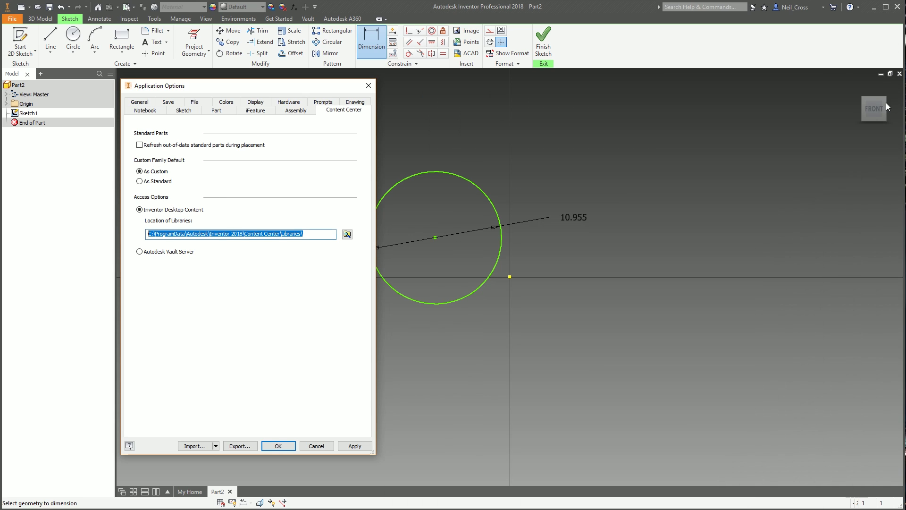
- Enable Section all parts, Use last occurrence orientation and component names after relationship names, then apply
click(296, 113)
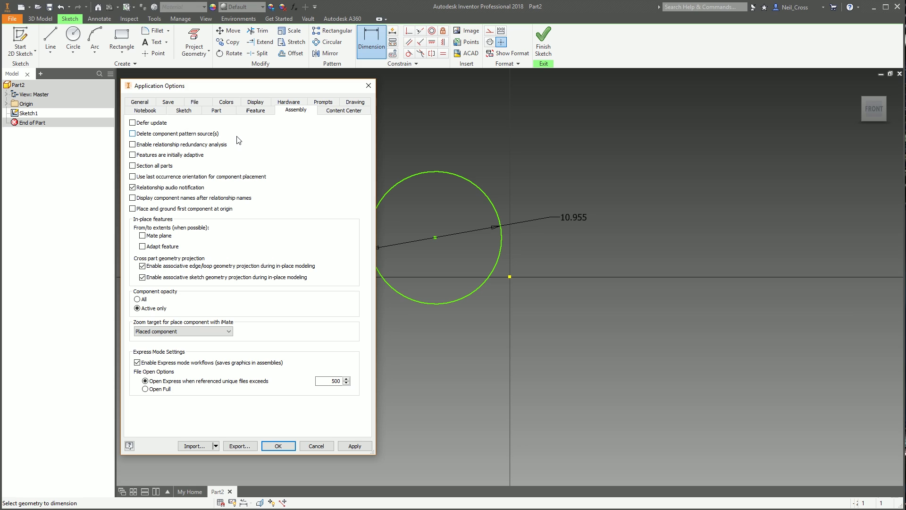
click(158, 198)
click(159, 177)
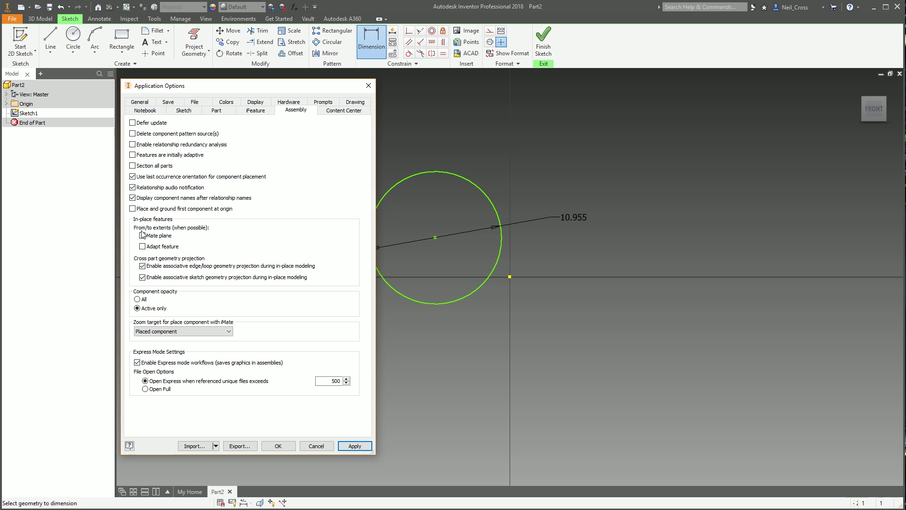
click(152, 167)
click(357, 444)
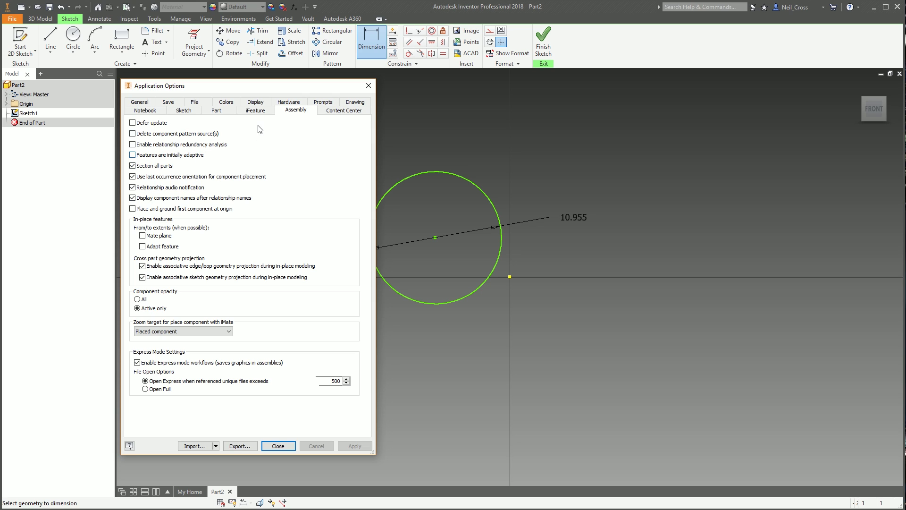
- Review iFeature and Part options, keeping No new sketch for new parts, and apply
click(255, 110)
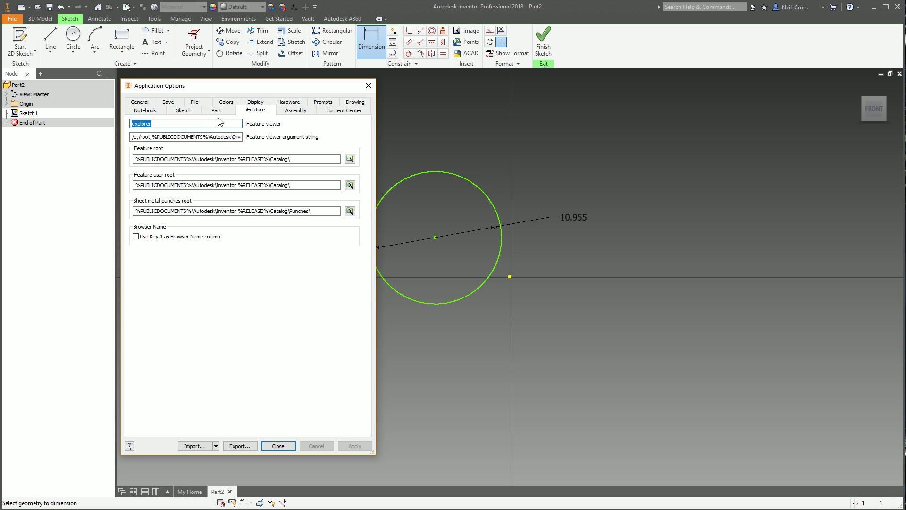
click(215, 111)
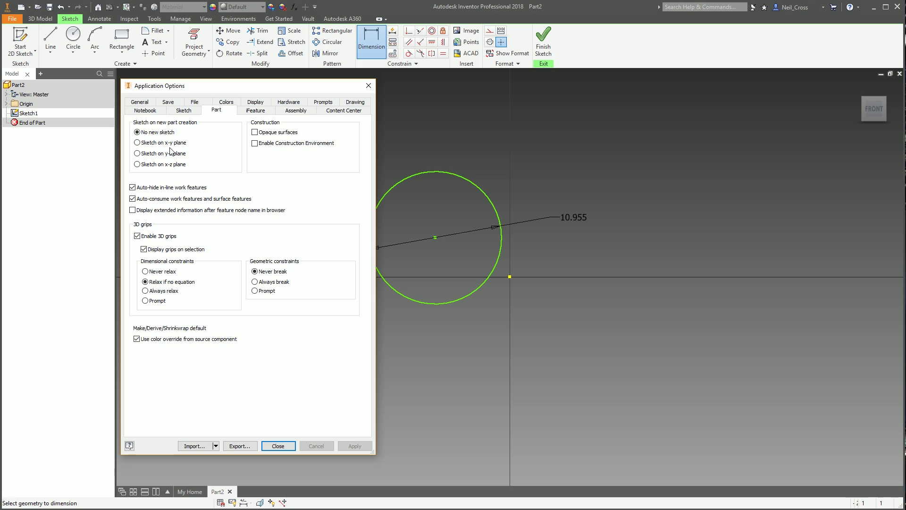
click(137, 143)
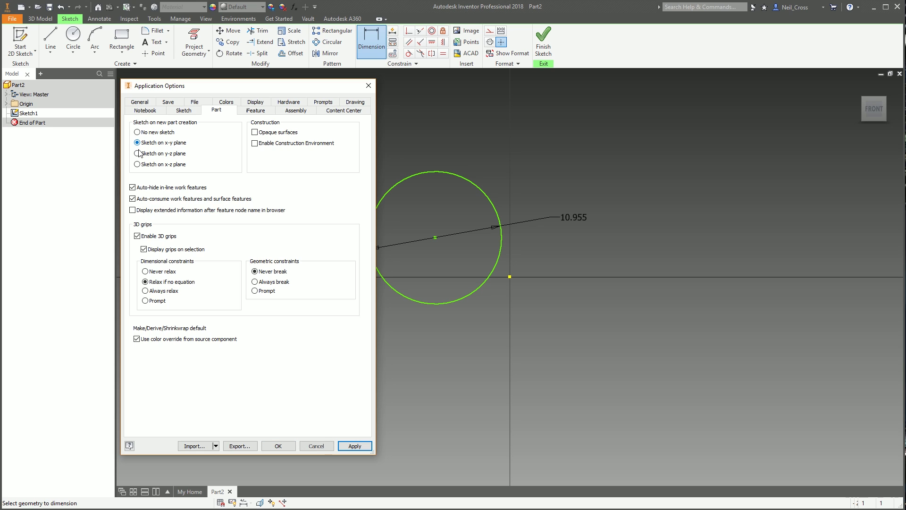
click(144, 136)
click(355, 446)
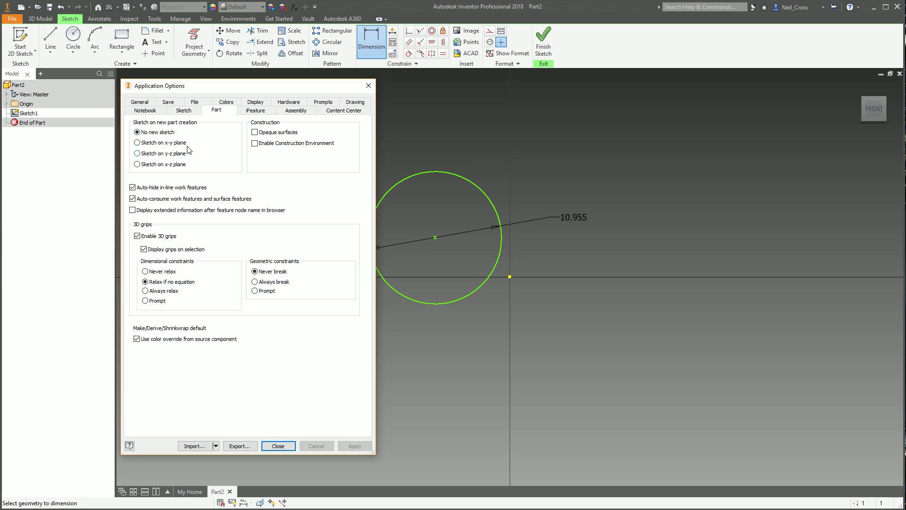
click(184, 110)
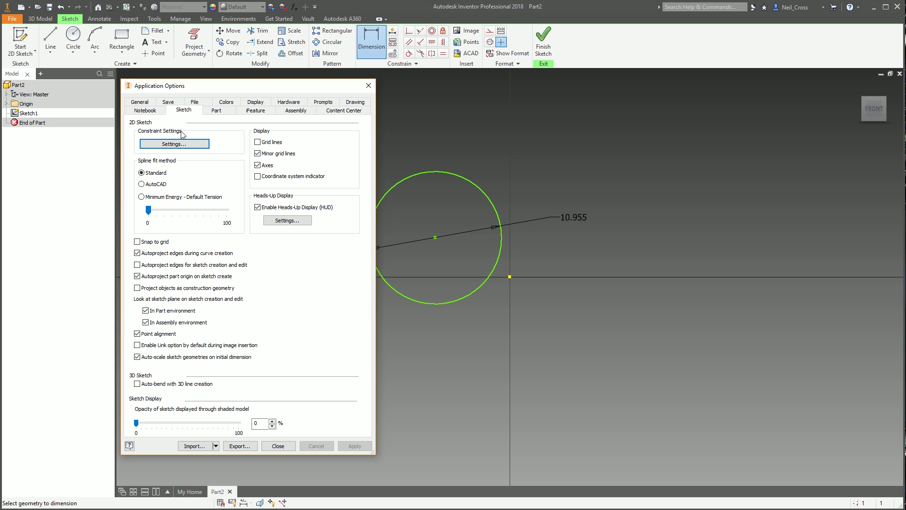
- Toggle Minor grid lines off and on, then turn on Grid lines and apply
click(258, 153)
click(265, 154)
click(258, 142)
click(364, 445)
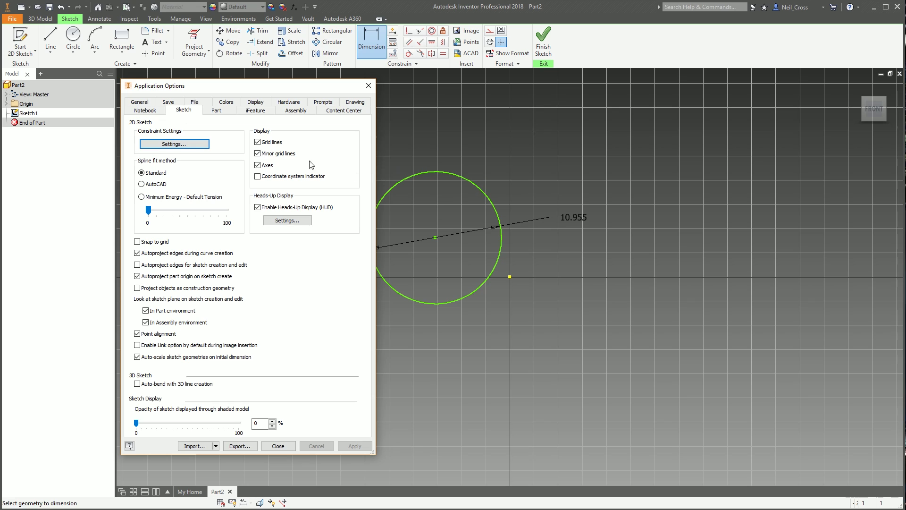
- Turn off Minor grid lines and then Grid lines, applying after each change
click(282, 153)
click(352, 446)
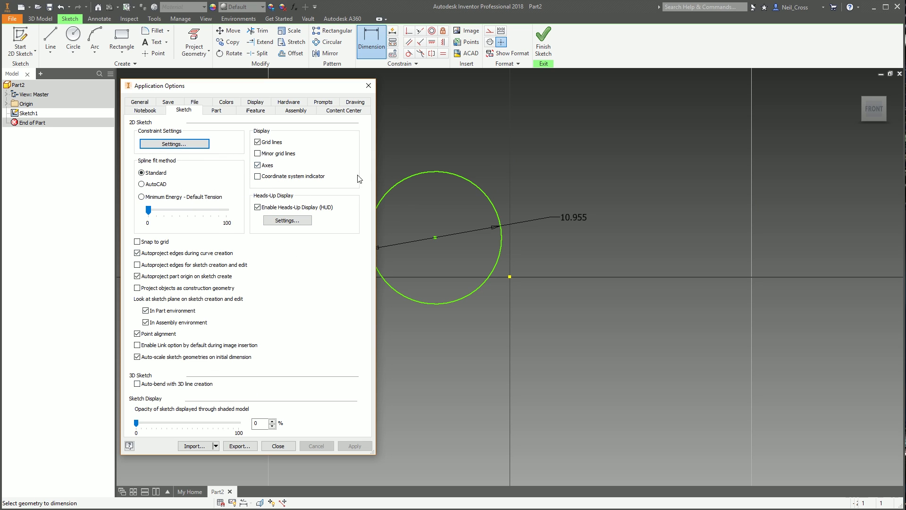
double_click(266, 155)
click(272, 143)
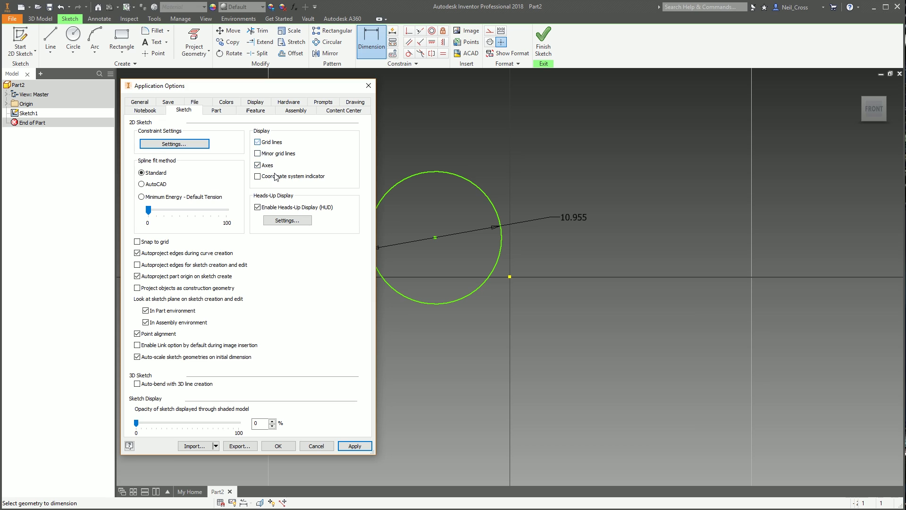
click(355, 446)
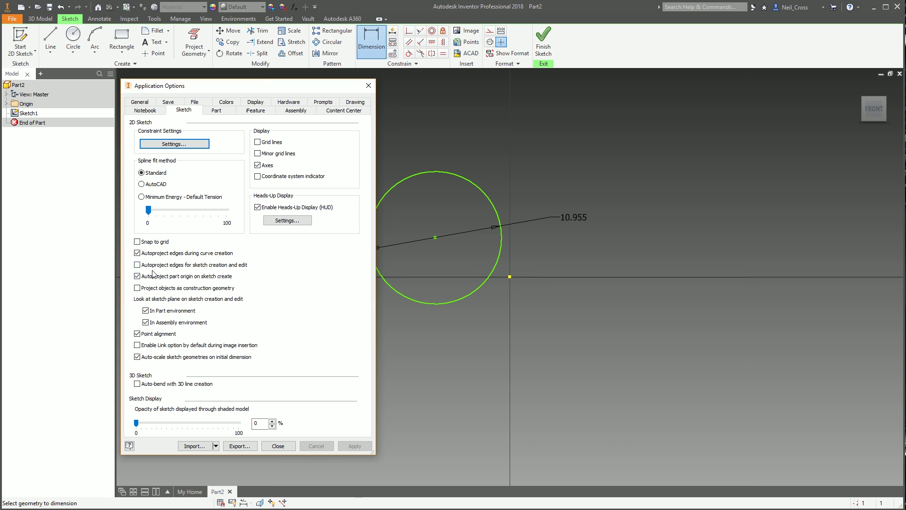
- Uncheck Point alignment; enable Project objects as construction geometry and Autoproject edges for sketch creation and edit
click(164, 334)
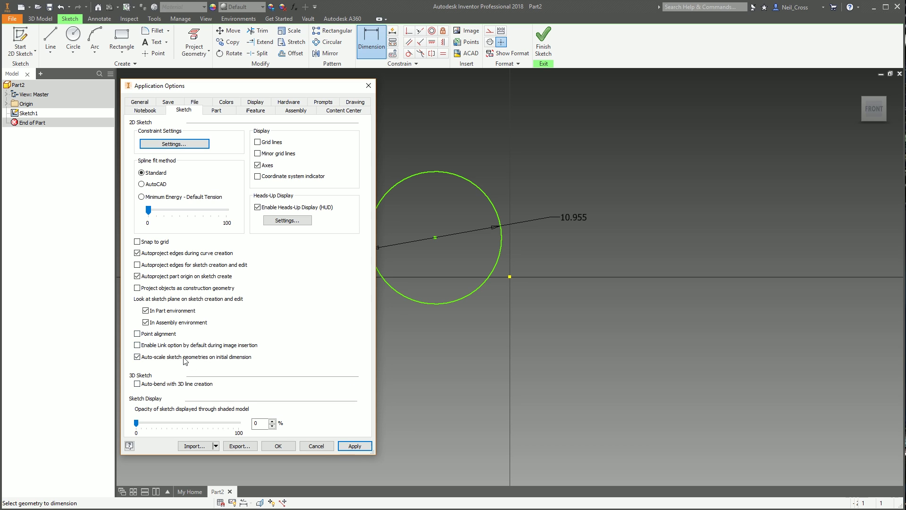
click(149, 289)
click(164, 265)
click(144, 322)
click(145, 323)
click(146, 322)
- Leave the parts 'look at sketch plane' option unchanged, check the Notebook tab, and close Application Options
click(146, 310)
click(145, 311)
click(144, 110)
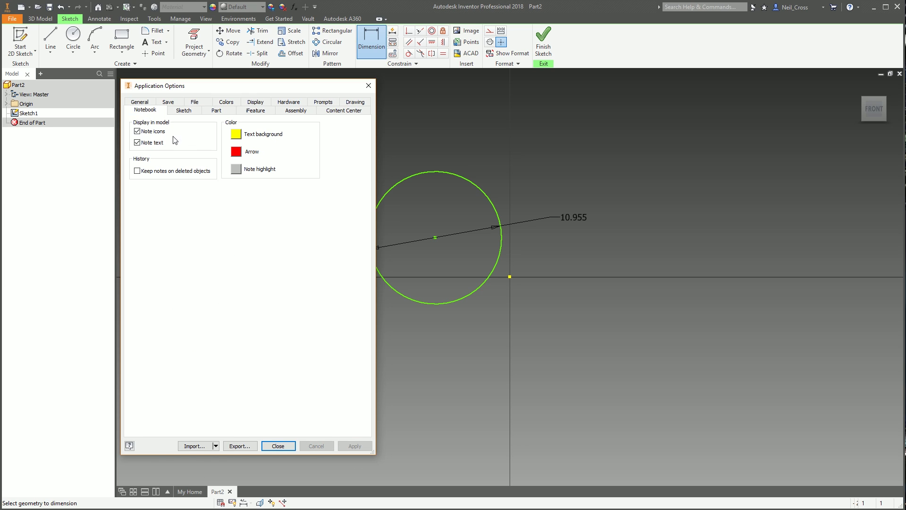
click(278, 446)
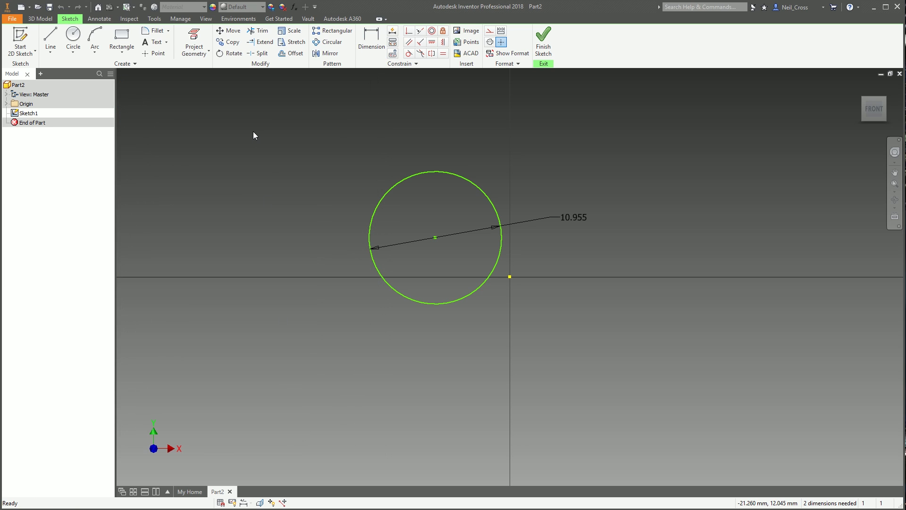